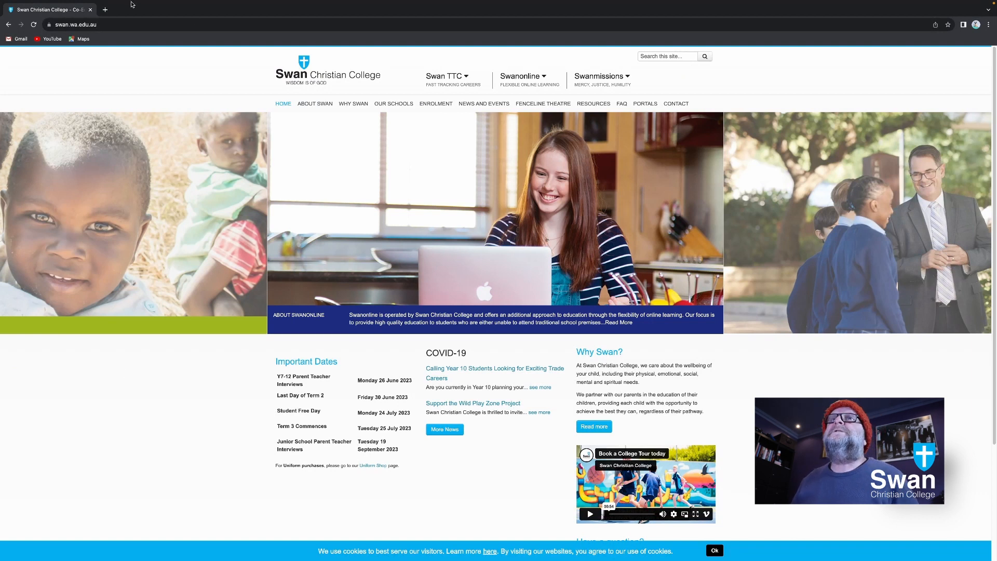
- Open the Chatbase website in a new browser tab
{"action": "left_click", "coordinate": [105, 10]}
{"action": "left_click", "coordinate": [112, 24]}
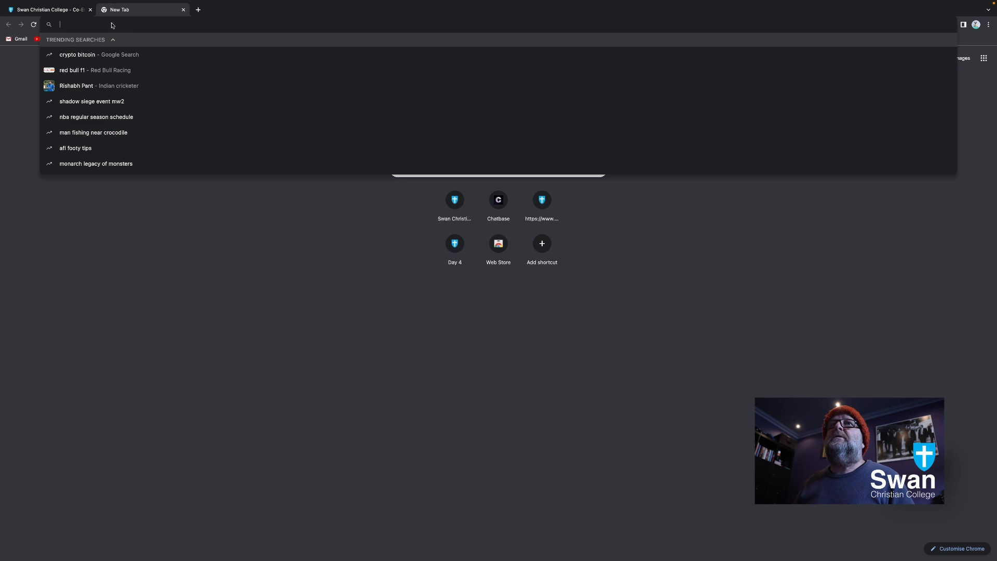
{"action": "left_click", "coordinate": [178, 267]}
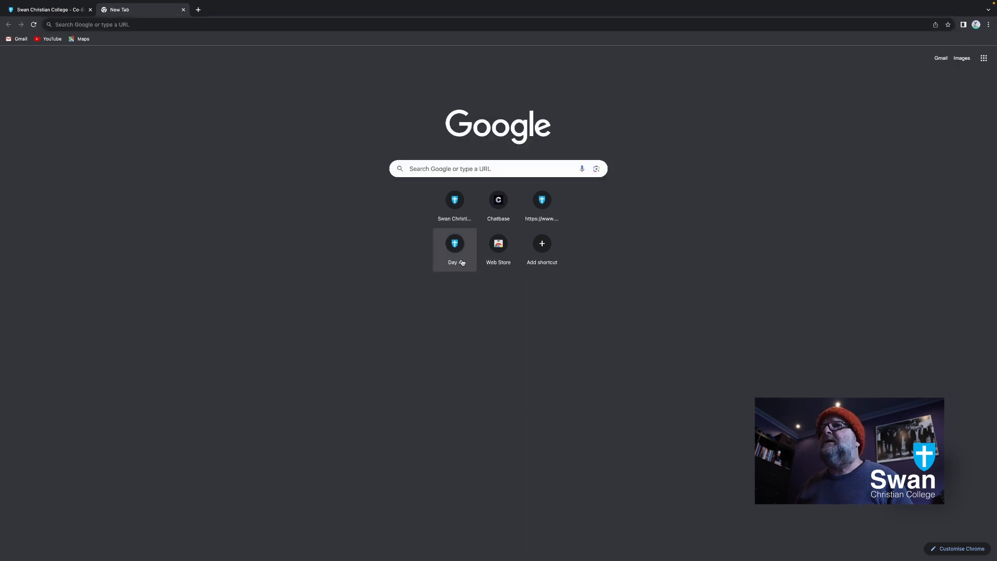
{"action": "left_click", "coordinate": [216, 24]}
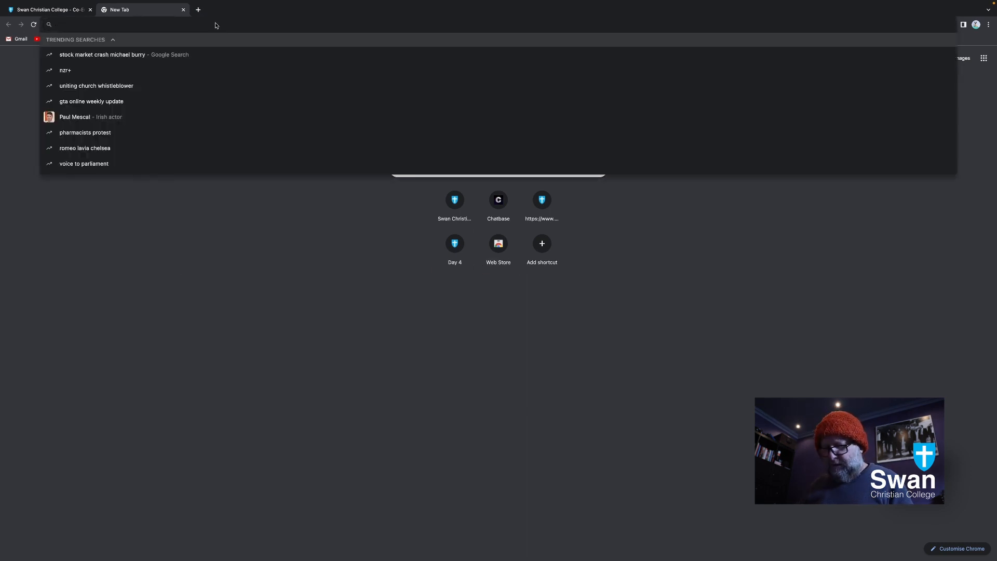
{"action": "type", "text": "chatb"}
{"action": "key", "text": "Return"}
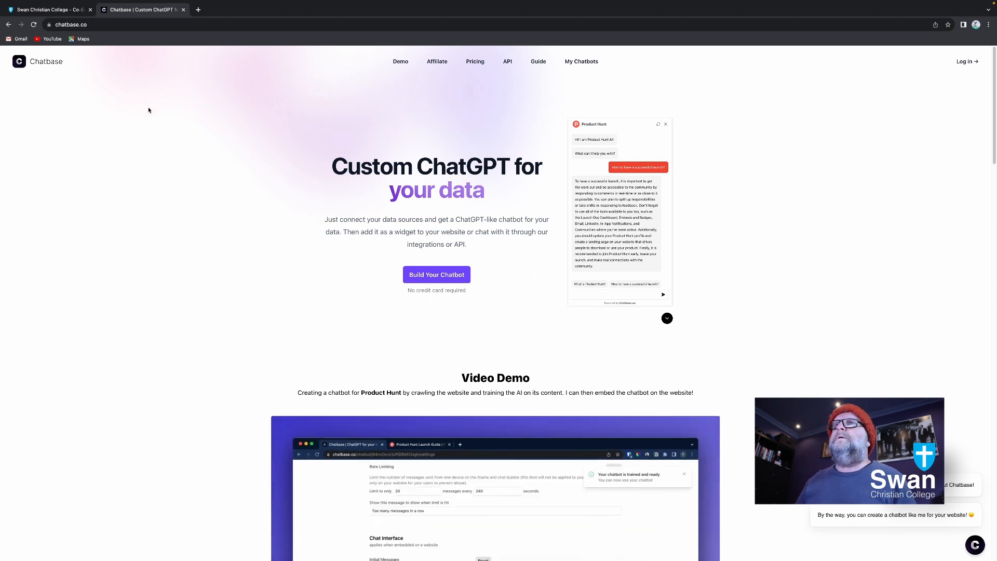
- Start building a chatbot on Chatbase and sign in with the Google account
{"action": "left_click", "coordinate": [48, 11]}
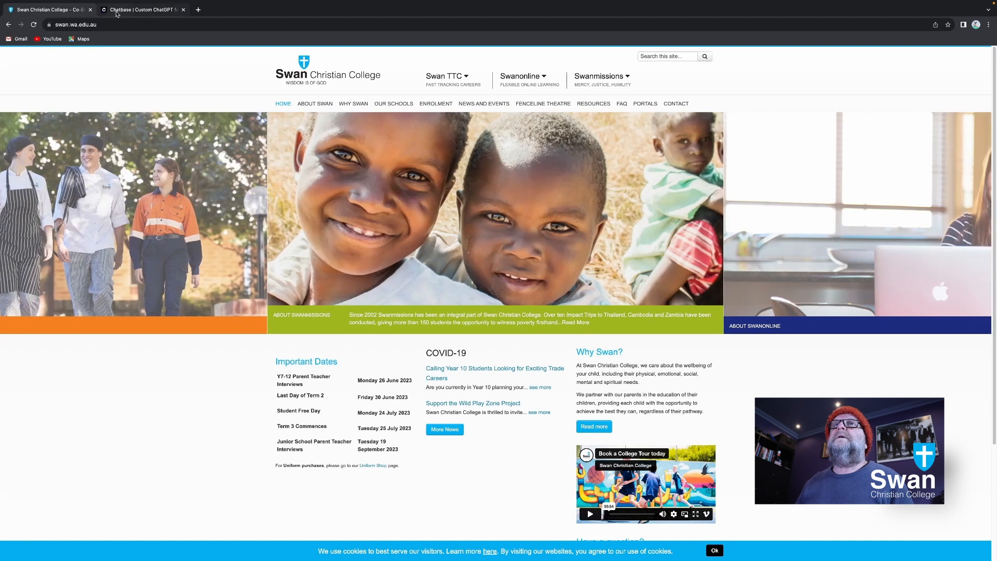
{"action": "left_click", "coordinate": [139, 10]}
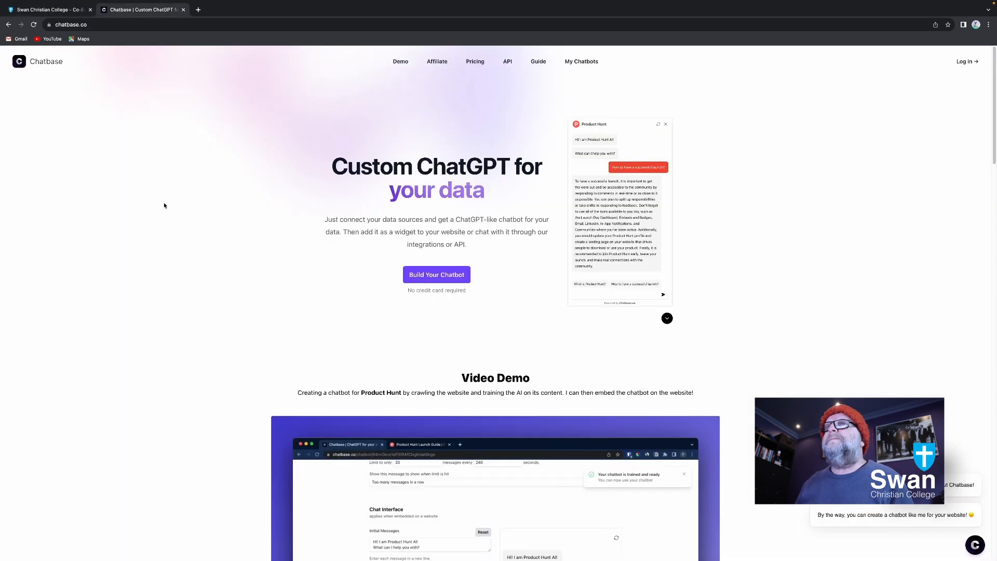
{"action": "left_click", "coordinate": [448, 277]}
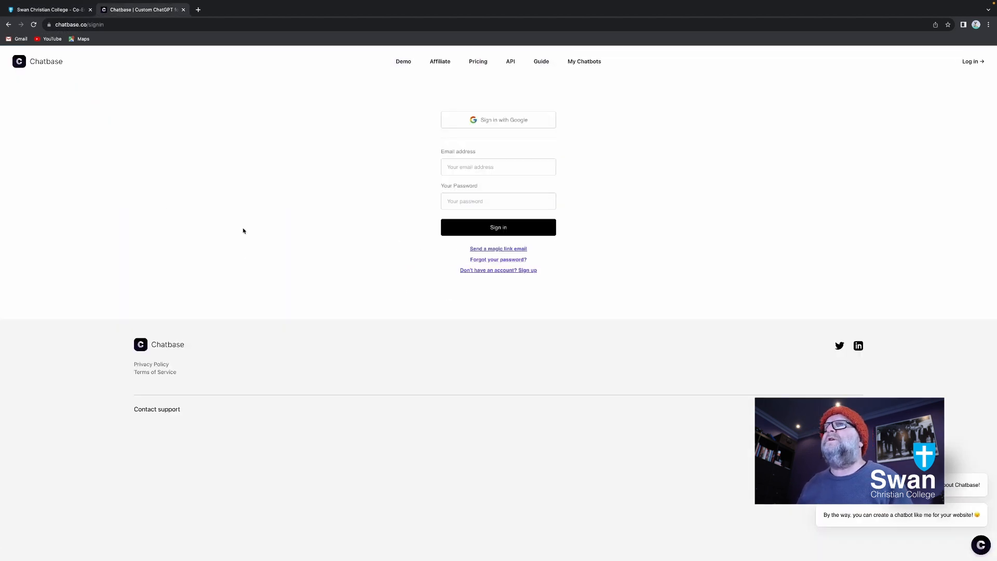
{"action": "left_click", "coordinate": [507, 121]}
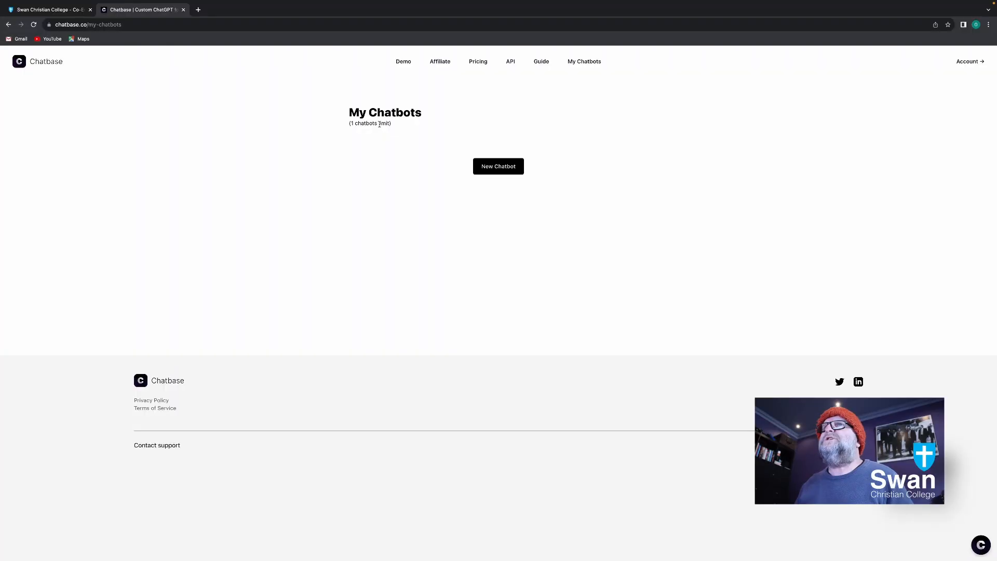
- Review the Chatbase pricing plans and start a new chatbot from the My Chatbots page
{"action": "left_click", "coordinate": [476, 64]}
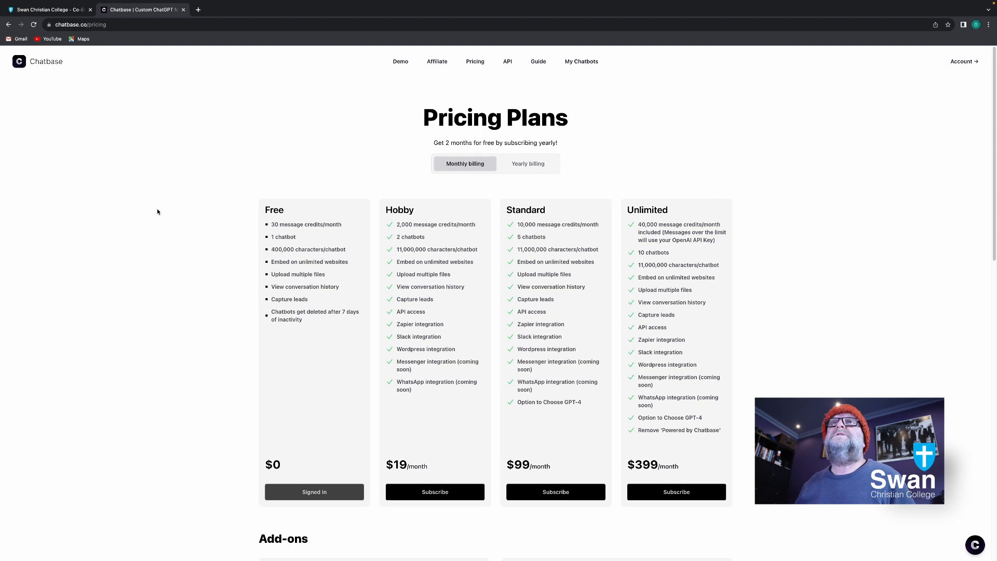
{"action": "left_click", "coordinate": [8, 25]}
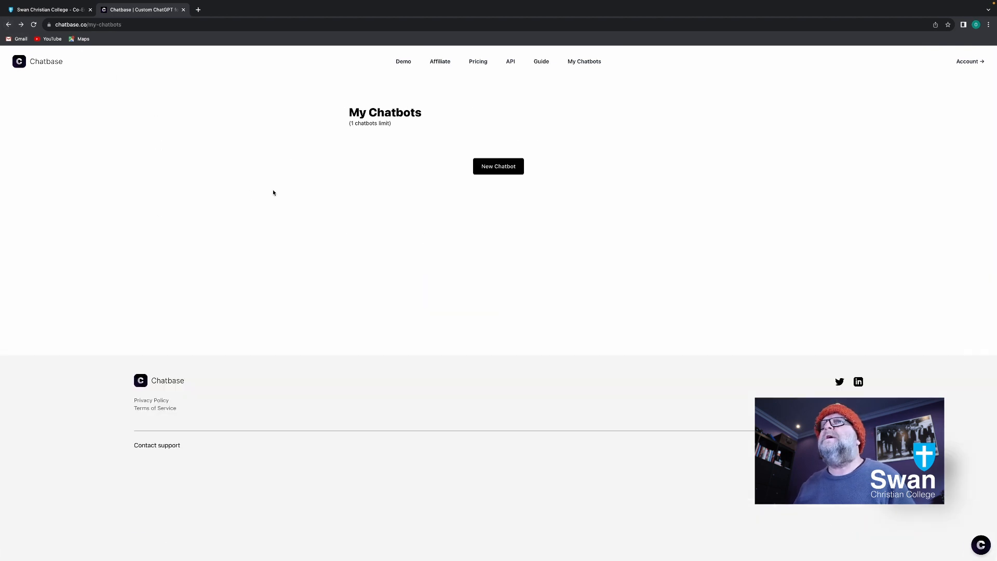
{"action": "left_click", "coordinate": [499, 168]}
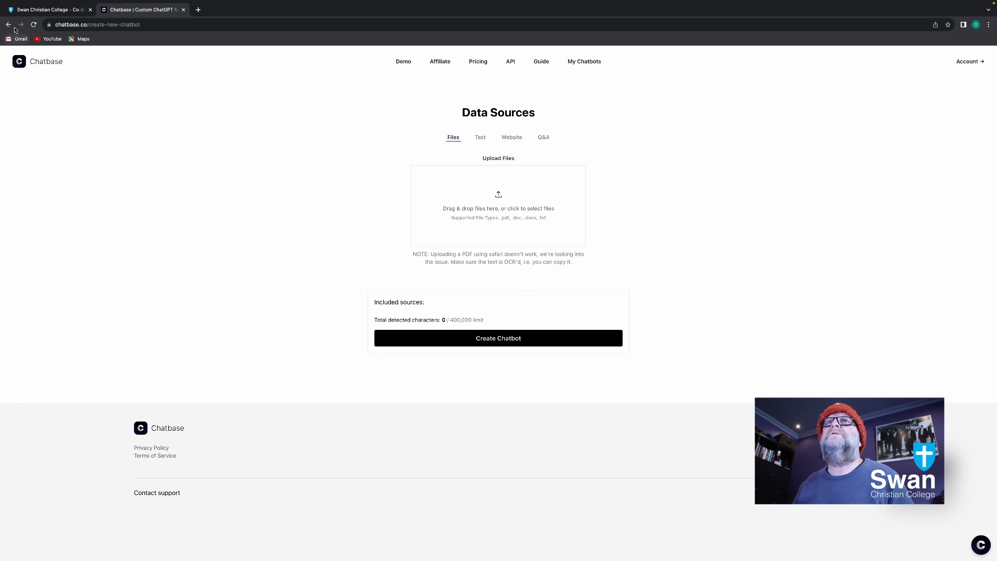
{"action": "left_click", "coordinate": [49, 9]}
{"action": "left_click", "coordinate": [110, 25]}
{"action": "key", "text": "super+c"}
{"action": "left_click", "coordinate": [123, 25]}
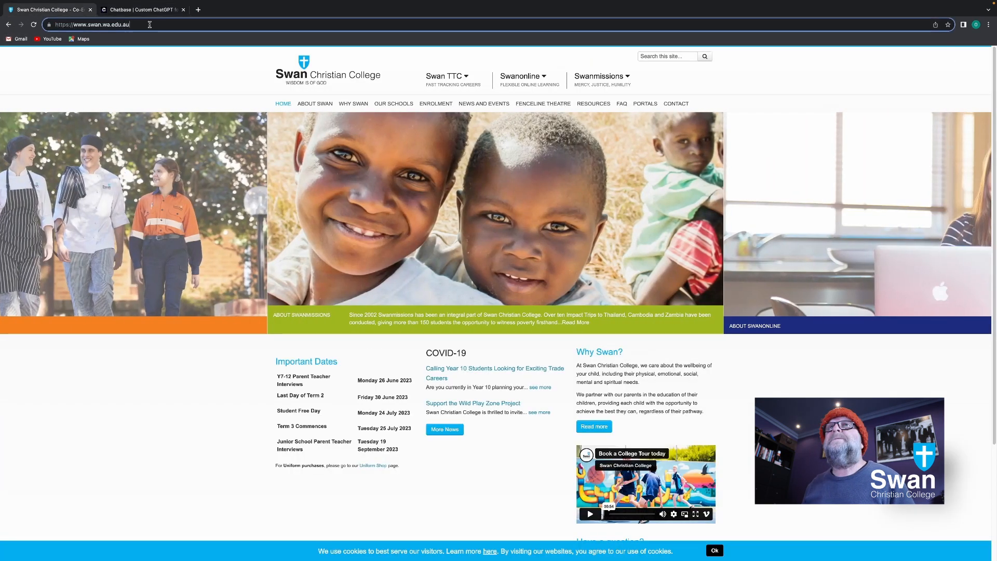
{"action": "type", "text": "/sitemap"}
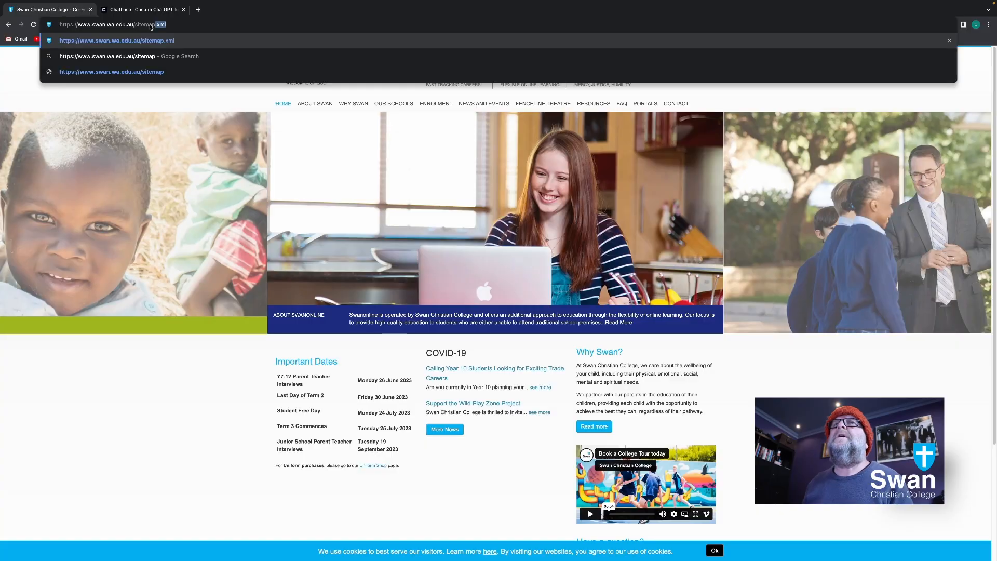
{"action": "key", "text": "Return"}
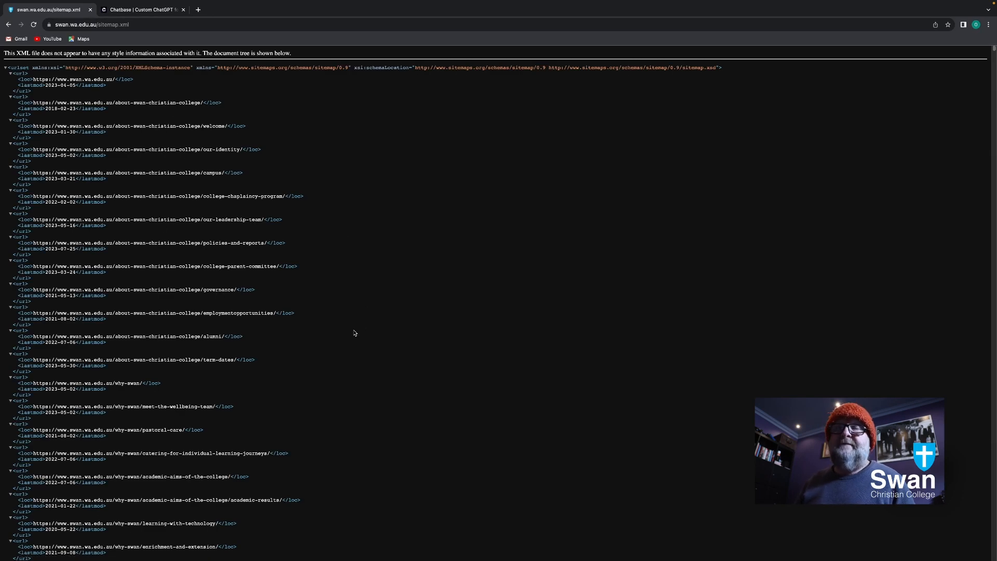
{"action": "scroll", "coordinate": [357, 330], "scroll_direction": "down", "scroll_amount": 4}
{"action": "left_click_drag", "start_coordinate": [993, 56], "coordinate": [993, 286]}
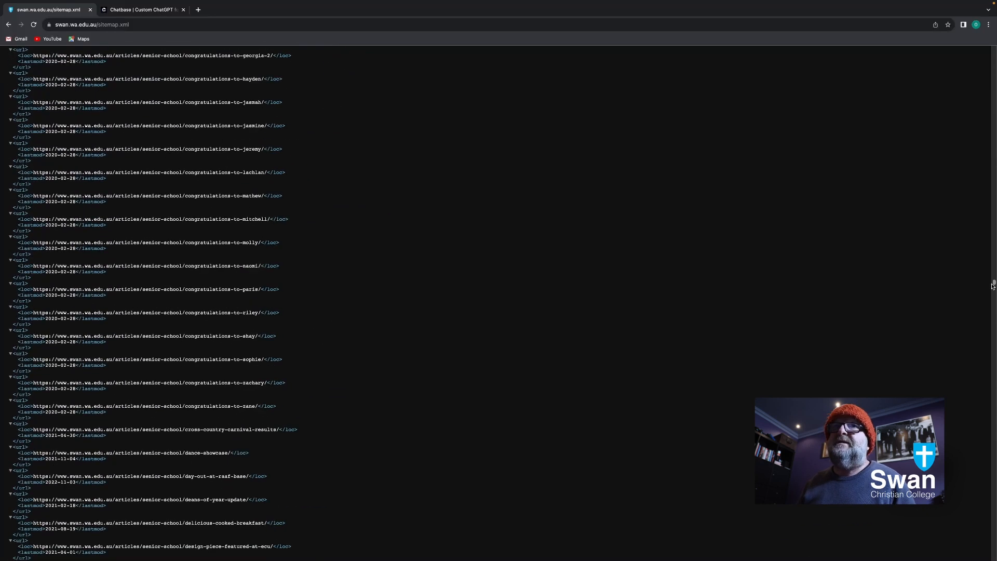
{"action": "left_click_drag", "start_coordinate": [993, 286], "coordinate": [993, 46]}
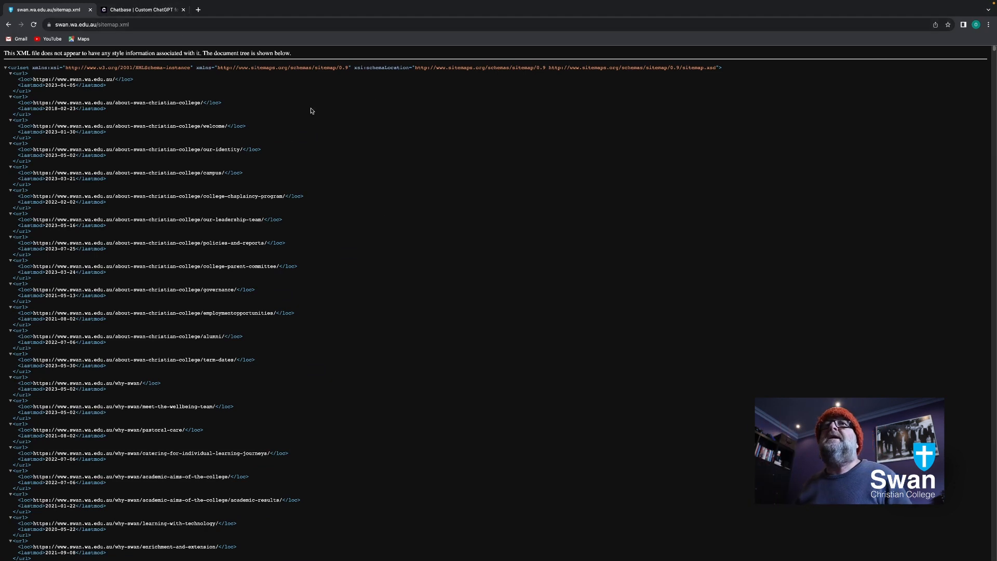
{"action": "left_click", "coordinate": [185, 24]}
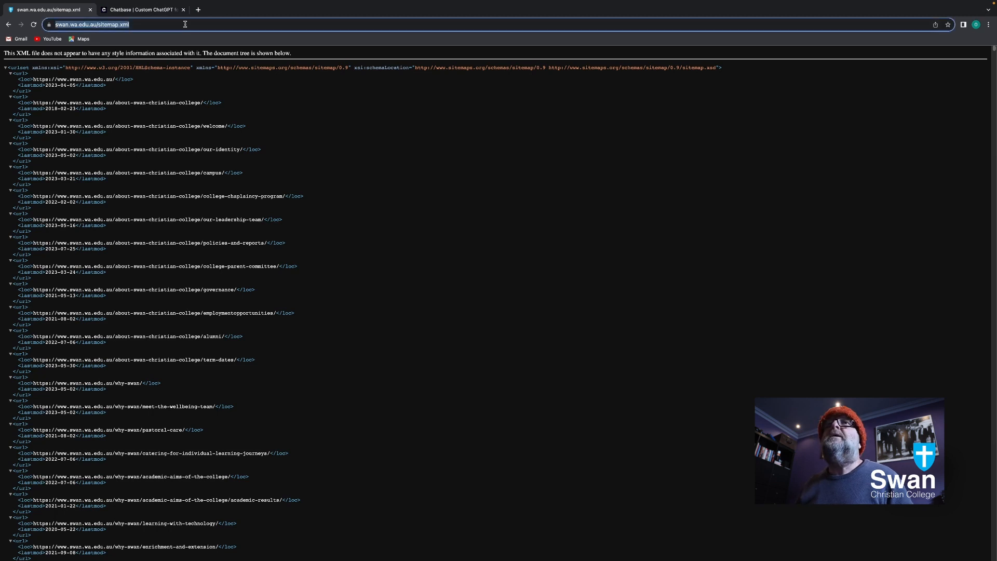
{"action": "key", "text": "super+v"}
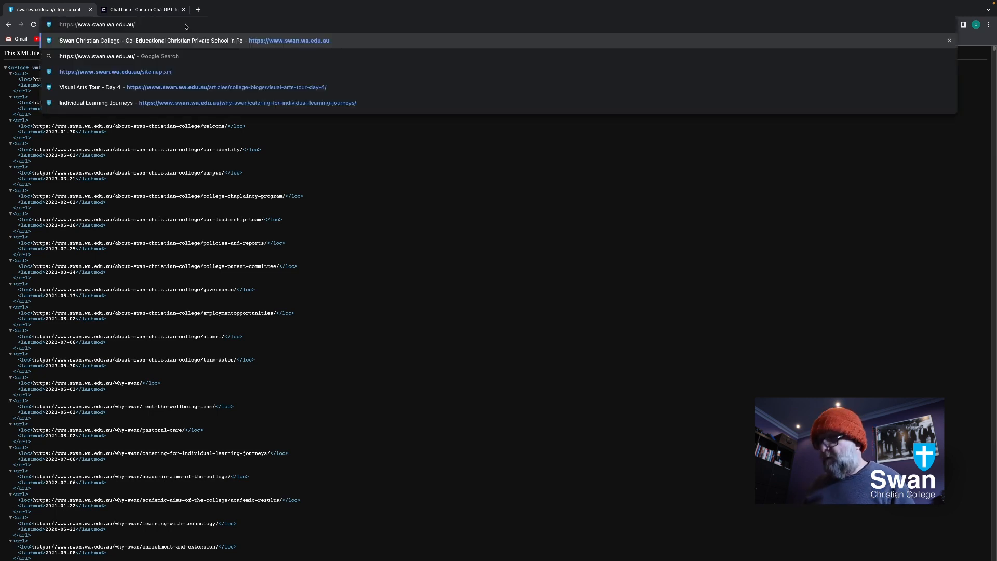
{"action": "key", "text": "Return"}
{"action": "left_click", "coordinate": [172, 24]}
{"action": "key", "text": "ctrl+c"}
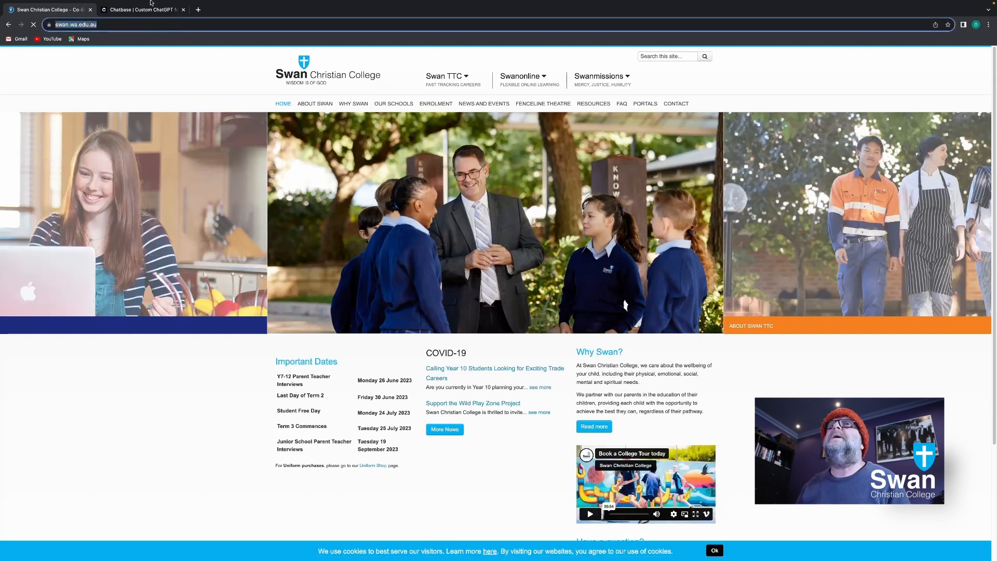
{"action": "left_click", "coordinate": [162, 9]}
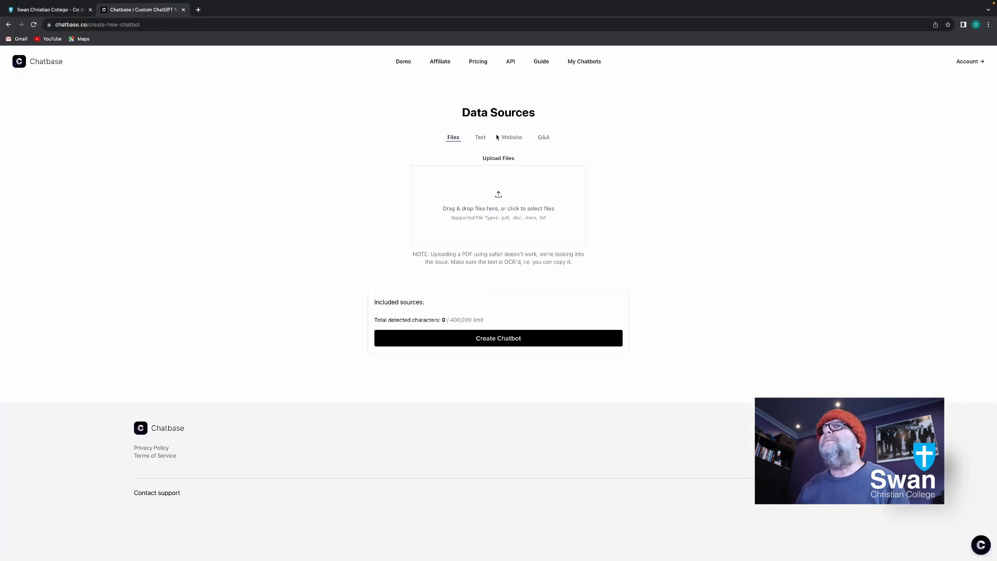
{"action": "left_click", "coordinate": [513, 138]}
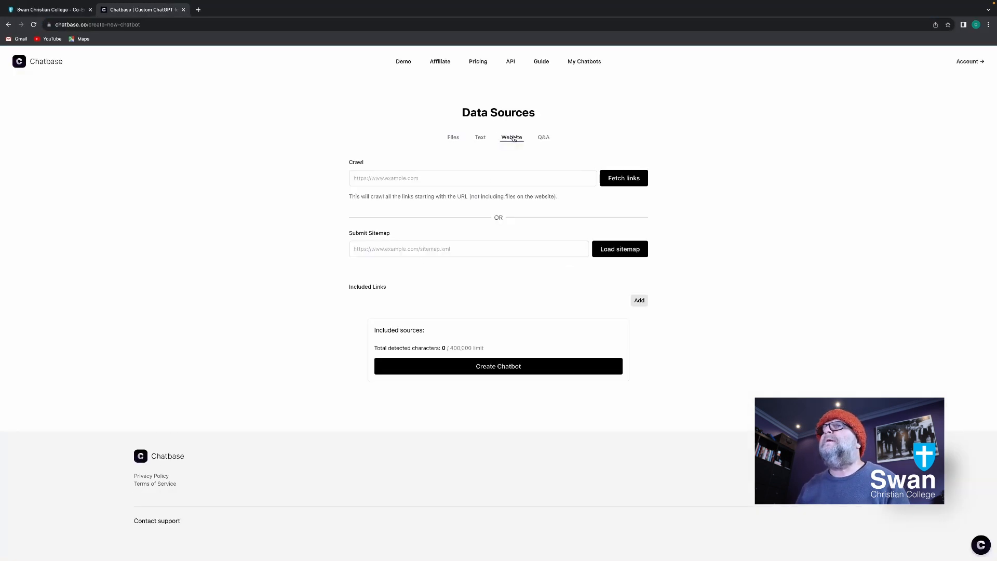
{"action": "left_click", "coordinate": [453, 141]}
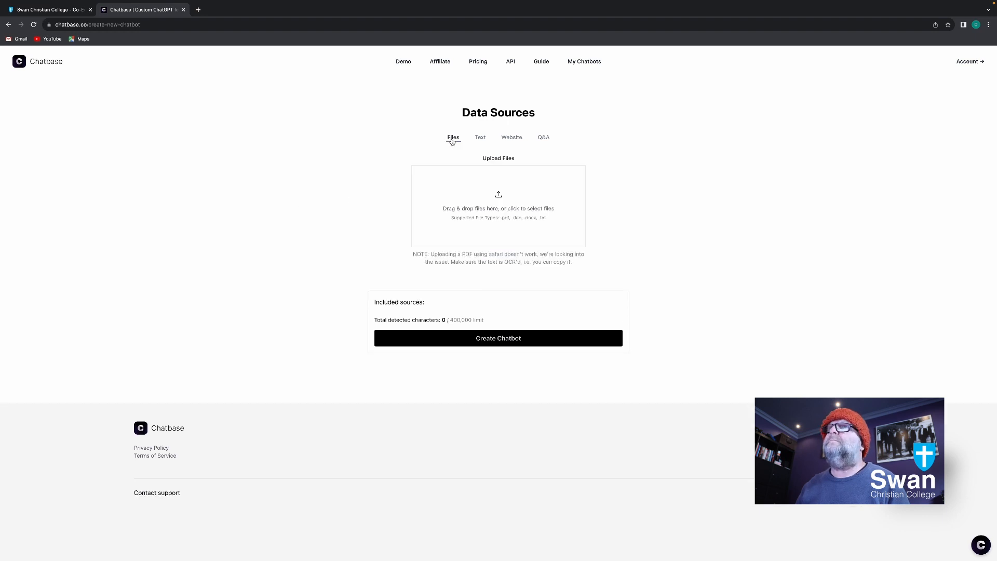
{"action": "left_click", "coordinate": [512, 138]}
{"action": "left_click", "coordinate": [444, 178]}
{"action": "key", "text": "ctrl+v"}
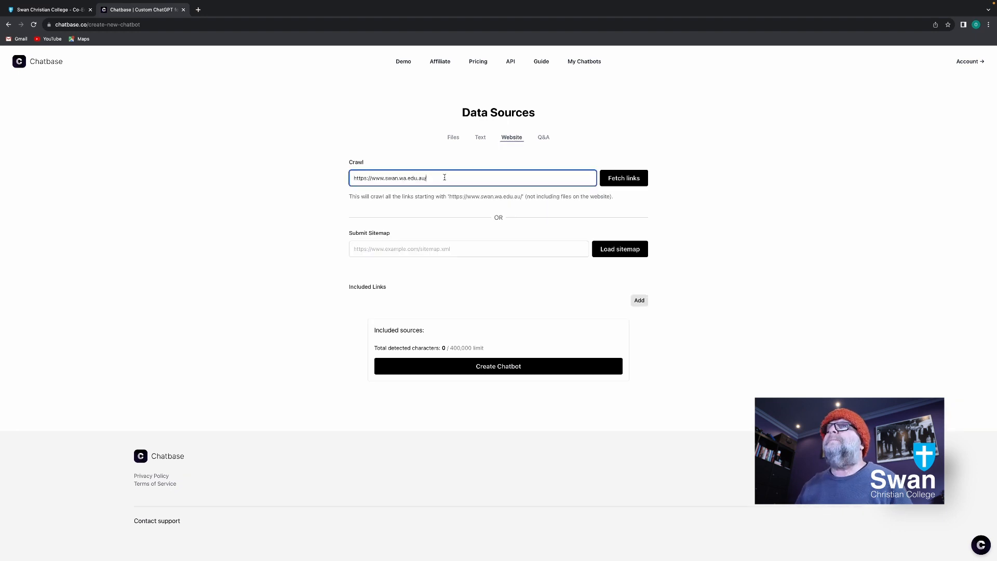
{"action": "left_click", "coordinate": [630, 177]}
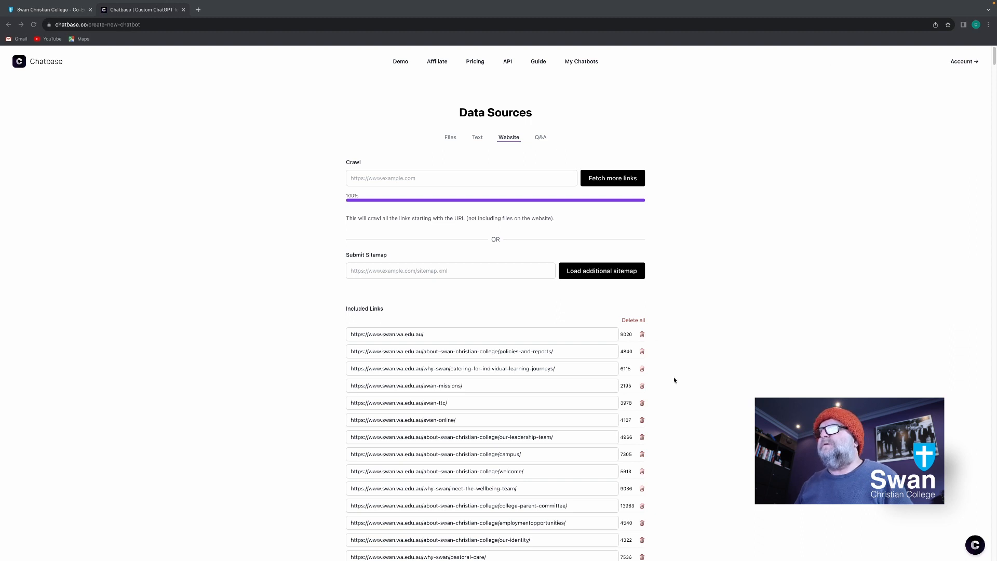
- Delete about 100 links one by one from the end of the included links, mostly community-notices articles
{"action": "scroll", "coordinate": [674, 380], "scroll_direction": "down", "scroll_amount": 20}
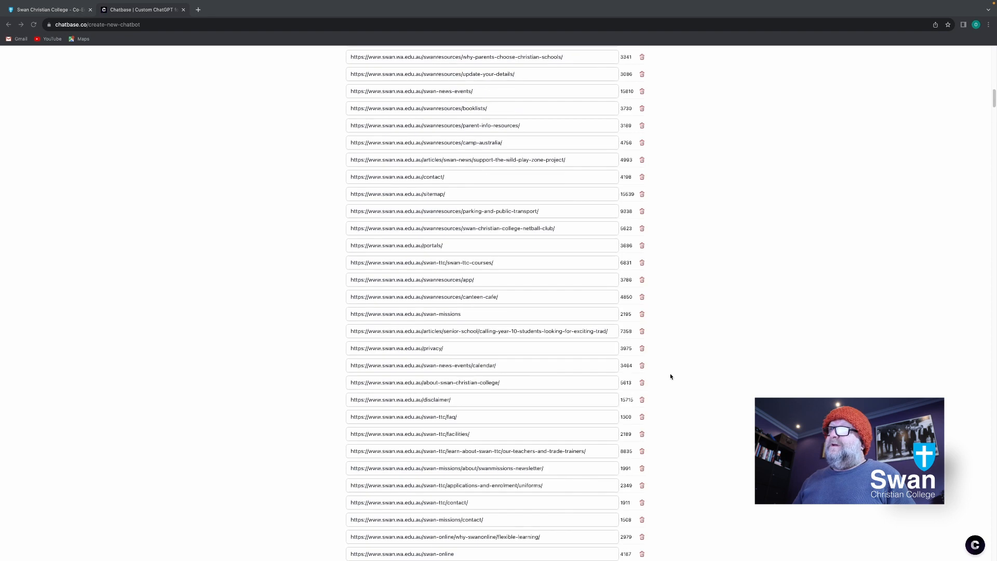
{"action": "scroll", "coordinate": [671, 376], "scroll_direction": "down", "scroll_amount": 8}
{"action": "left_click", "coordinate": [995, 121]}
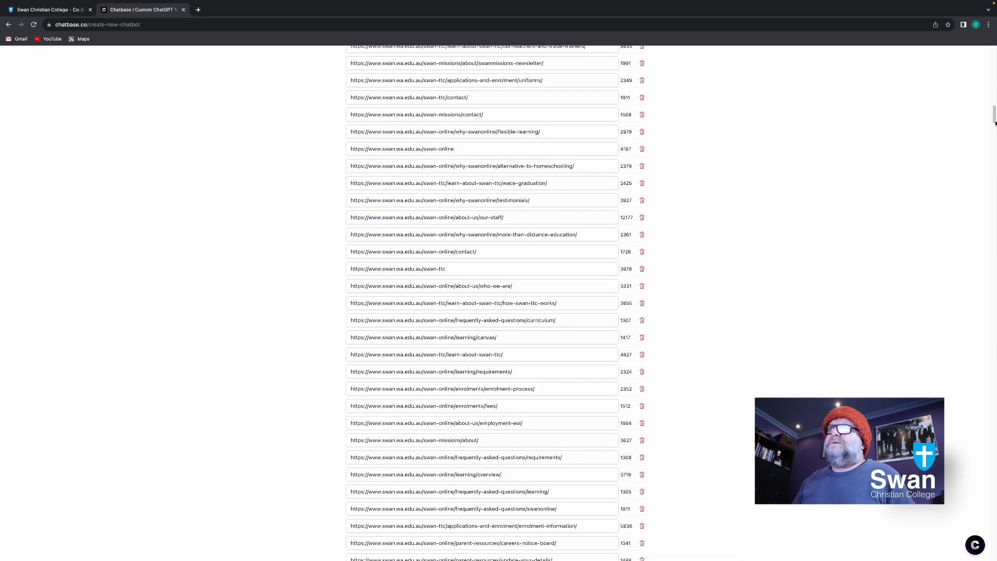
{"action": "left_click_drag", "start_coordinate": [991, 102], "coordinate": [993, 545]}
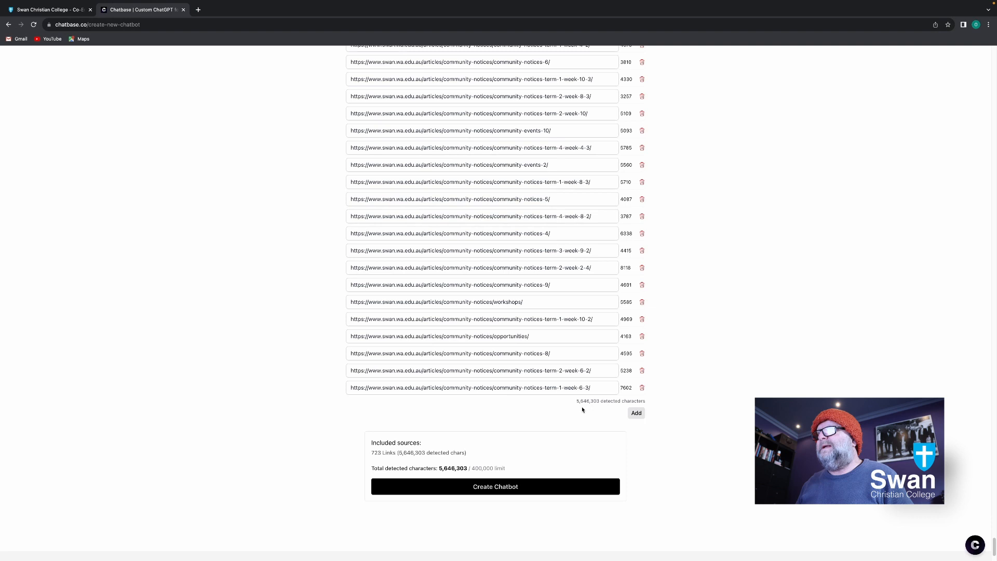
{"action": "left_click", "coordinate": [643, 388]}
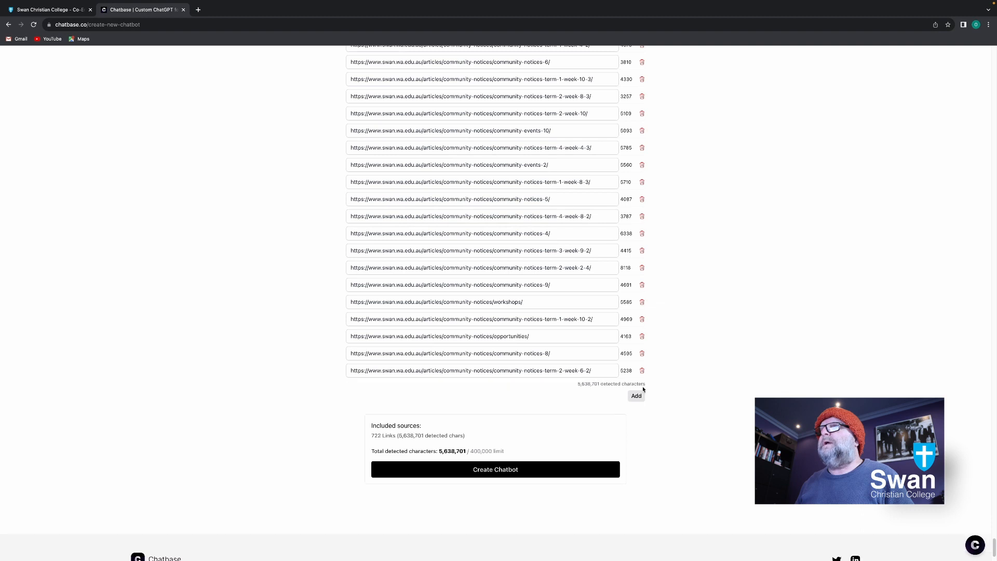
{"action": "left_click", "coordinate": [643, 371]}
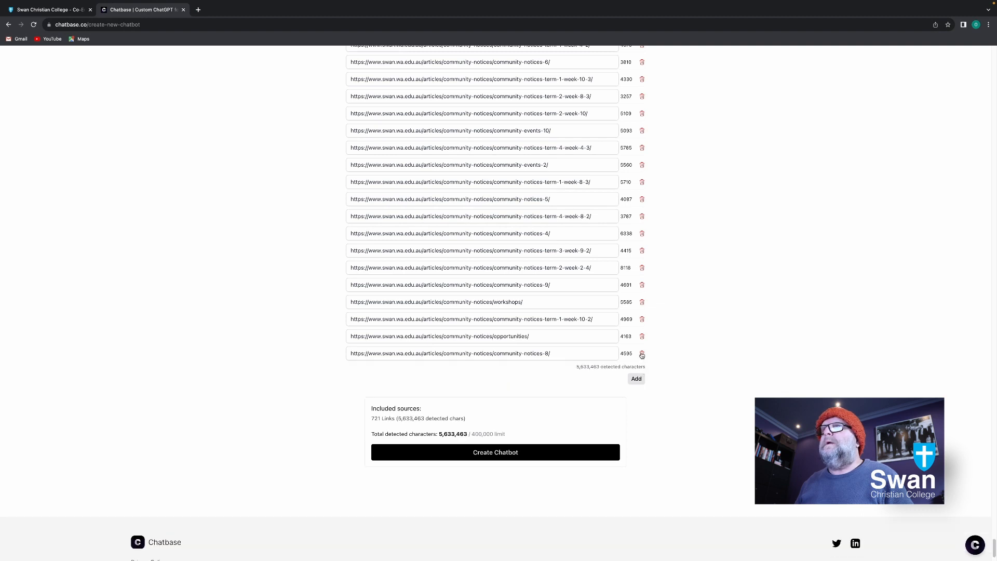
{"action": "left_click", "coordinate": [642, 354]}
{"action": "left_click", "coordinate": [643, 337]}
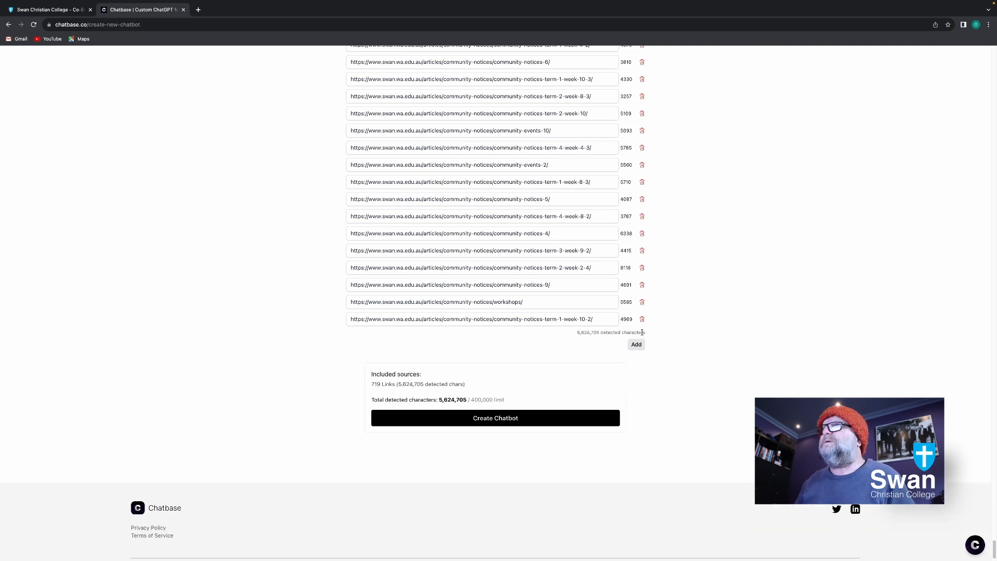
{"action": "left_click", "coordinate": [642, 320]}
{"action": "left_click", "coordinate": [643, 303]}
{"action": "left_click", "coordinate": [643, 295]}
{"action": "left_click", "coordinate": [642, 294]}
{"action": "left_click", "coordinate": [643, 294]}
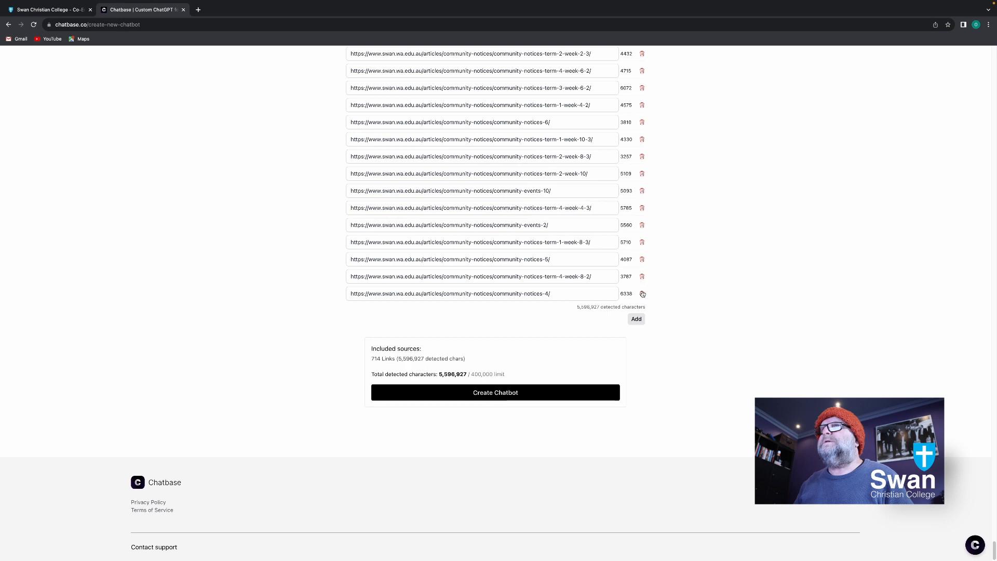
{"action": "left_click", "coordinate": [642, 294]}
{"action": "left_click", "coordinate": [642, 294]}
{"action": "left_click", "coordinate": [642, 294]}
{"action": "left_click", "coordinate": [643, 294]}
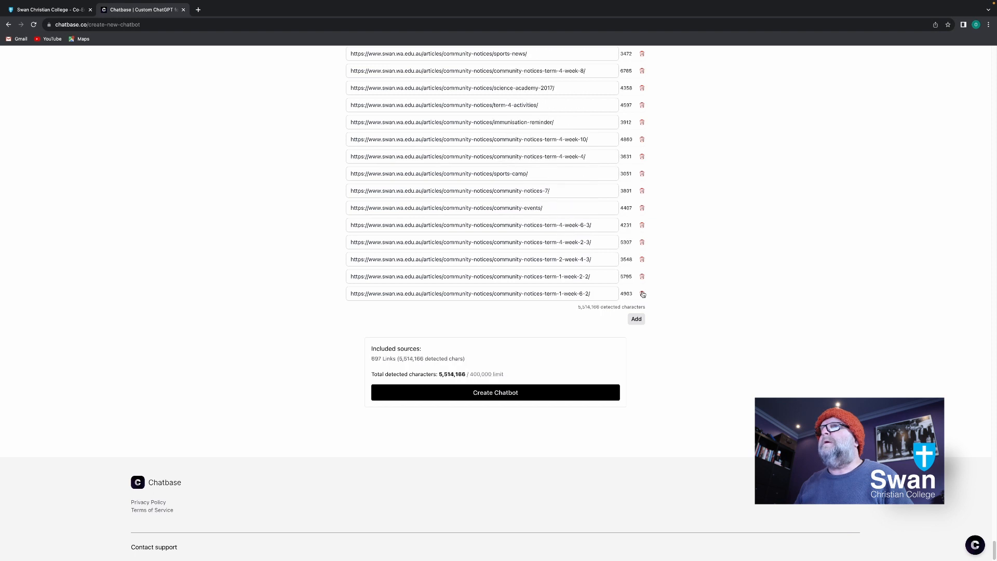
{"action": "left_click", "coordinate": [642, 294]}
{"action": "left_click", "coordinate": [642, 294]}
{"action": "left_click", "coordinate": [642, 294]}
{"action": "left_click", "coordinate": [642, 294]}
{"action": "left_click", "coordinate": [642, 294]}
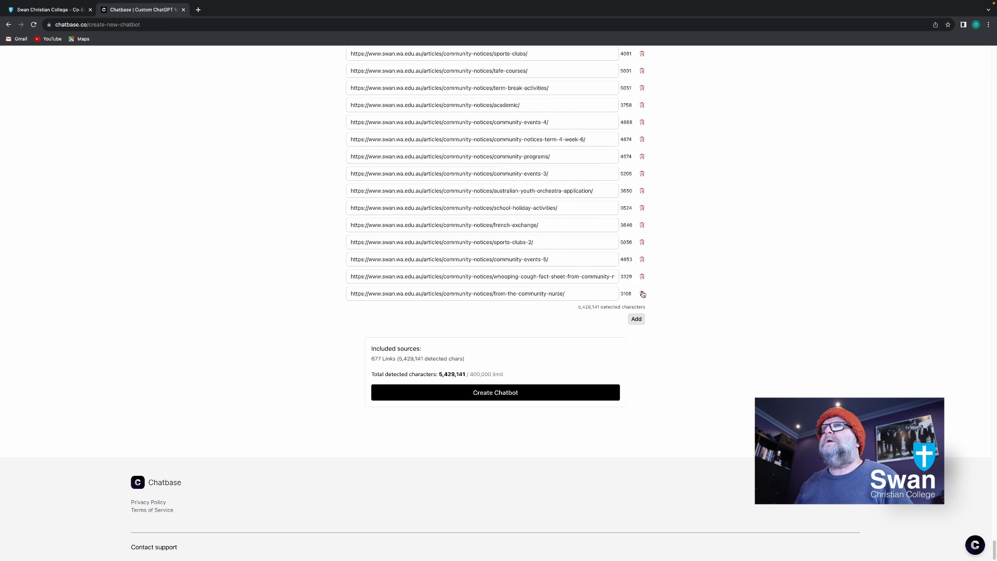
{"action": "left_click", "coordinate": [642, 294]}
{"action": "left_click", "coordinate": [642, 294]}
{"action": "left_click", "coordinate": [642, 294]}
{"action": "left_click", "coordinate": [643, 294]}
{"action": "left_click", "coordinate": [643, 293]}
{"action": "left_click", "coordinate": [642, 294]}
{"action": "left_click", "coordinate": [643, 294]}
{"action": "left_click", "coordinate": [643, 294]}
{"action": "left_click", "coordinate": [642, 294]}
{"action": "left_click", "coordinate": [642, 294]}
{"action": "left_click", "coordinate": [643, 294]}
{"action": "left_click", "coordinate": [642, 294]}
{"action": "left_click", "coordinate": [642, 294]}
{"action": "left_click", "coordinate": [642, 294]}
{"action": "left_click", "coordinate": [643, 294]}
{"action": "left_click", "coordinate": [643, 294]}
{"action": "left_click", "coordinate": [642, 294]}
{"action": "left_click", "coordinate": [643, 293]}
{"action": "left_click", "coordinate": [642, 294]}
{"action": "left_click", "coordinate": [642, 294]}
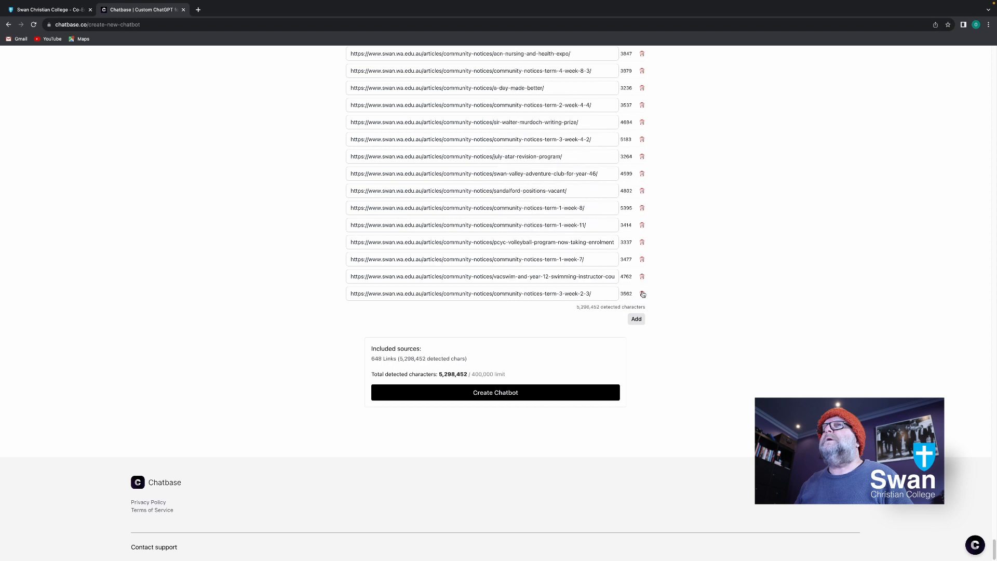
{"action": "left_click", "coordinate": [643, 294]}
{"action": "left_click", "coordinate": [642, 294]}
{"action": "left_click", "coordinate": [642, 294]}
{"action": "left_click", "coordinate": [643, 294]}
{"action": "left_click", "coordinate": [642, 294]}
{"action": "left_click", "coordinate": [642, 294]}
{"action": "left_click", "coordinate": [642, 294]}
{"action": "left_click", "coordinate": [642, 294]}
{"action": "left_click", "coordinate": [643, 294]}
{"action": "left_click", "coordinate": [642, 293]}
{"action": "left_click", "coordinate": [642, 294]}
{"action": "left_click", "coordinate": [642, 294]}
{"action": "left_click", "coordinate": [642, 294]}
{"action": "left_click", "coordinate": [642, 294]}
{"action": "left_click", "coordinate": [643, 294]}
{"action": "left_click", "coordinate": [643, 294]}
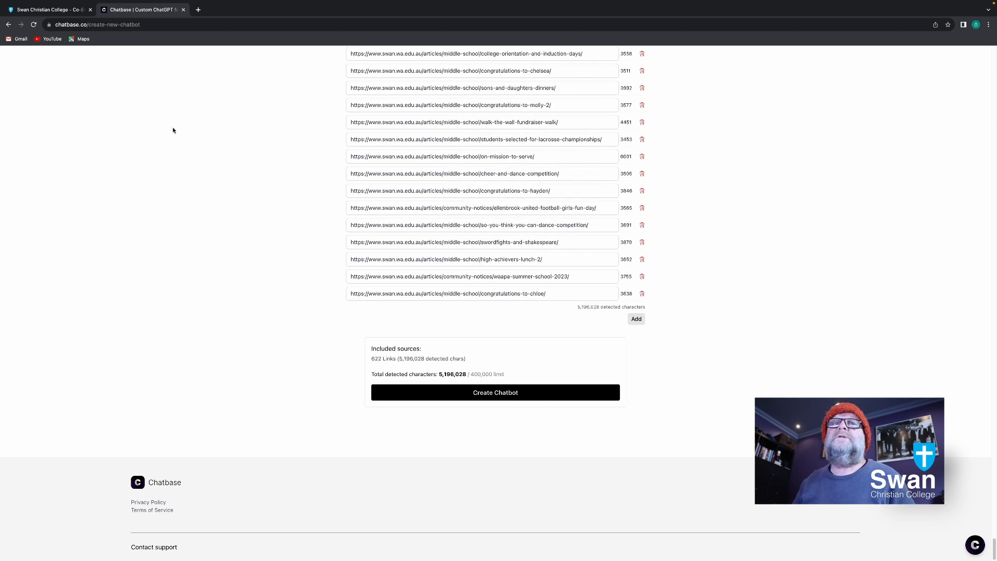
- Open the Why Swan page on the Swan Christian College website and copy its address
{"action": "left_click", "coordinate": [66, 12]}
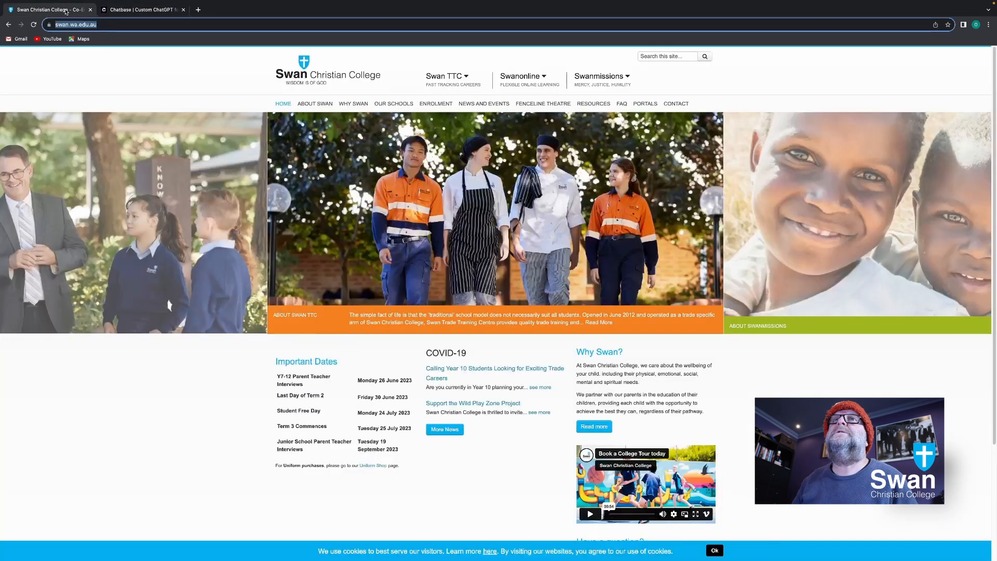
{"action": "left_click", "coordinate": [116, 24]}
{"action": "mouse_move", "coordinate": [355, 99]}
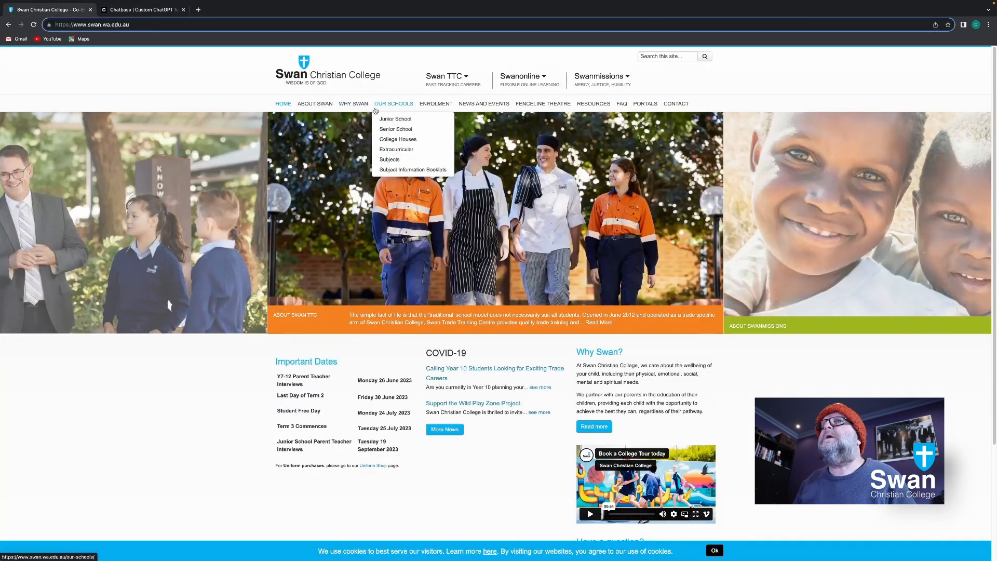
{"action": "left_click", "coordinate": [345, 106]}
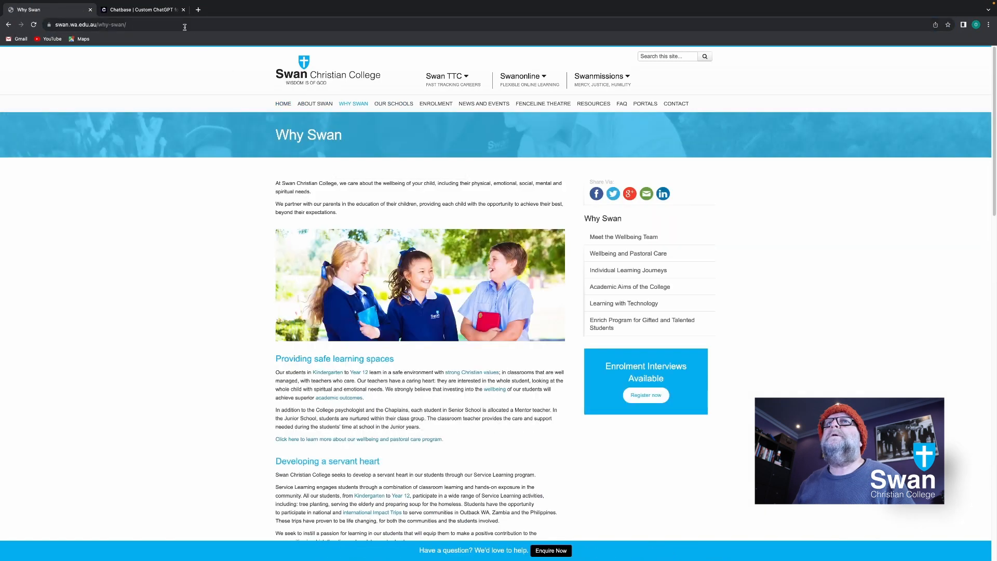
{"action": "left_click", "coordinate": [184, 25]}
{"action": "key", "text": "ctrl+c"}
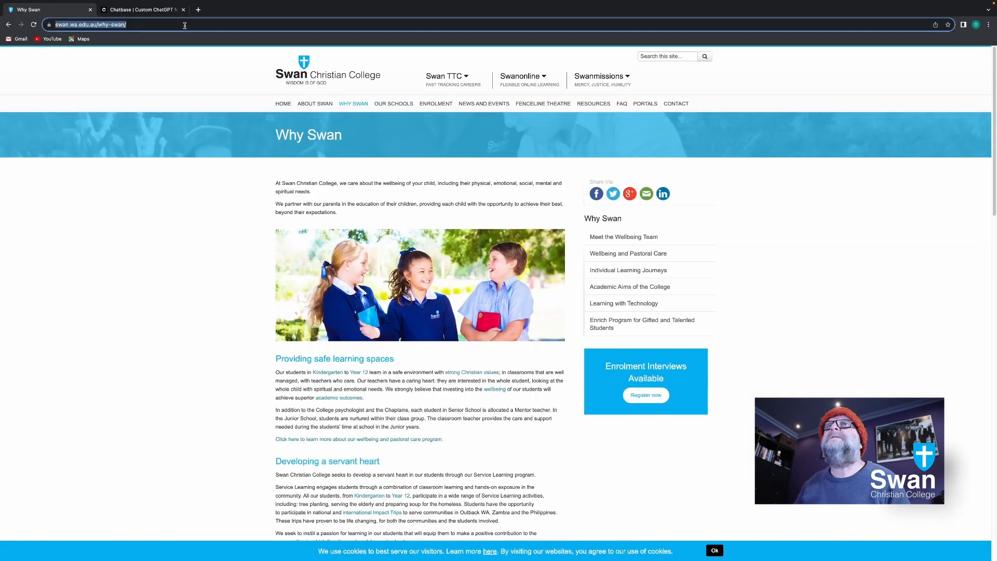
{"action": "left_click", "coordinate": [154, 14]}
{"action": "scroll", "coordinate": [219, 237], "scroll_direction": "up", "scroll_amount": 10}
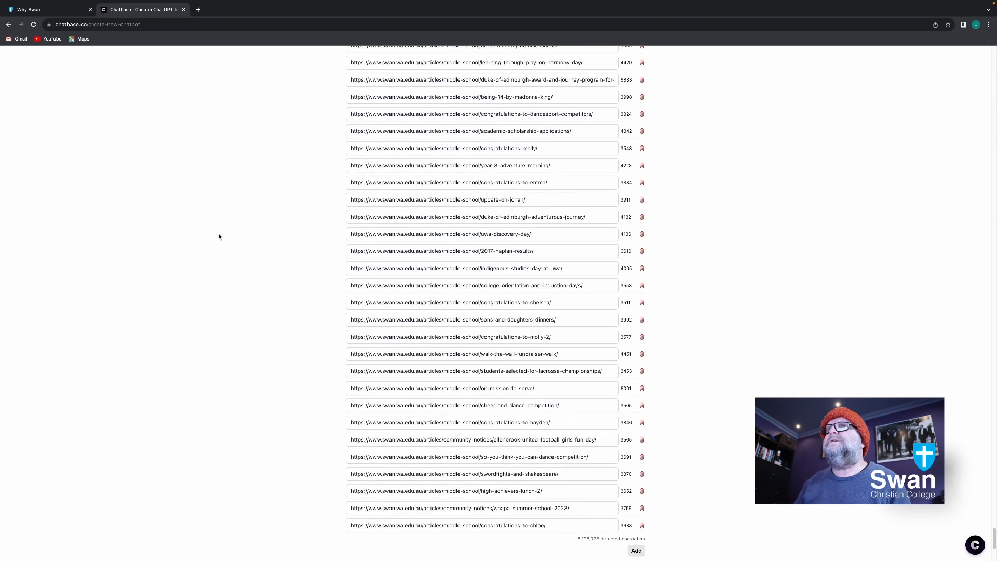
{"action": "scroll", "coordinate": [219, 237], "scroll_direction": "up", "scroll_amount": 10}
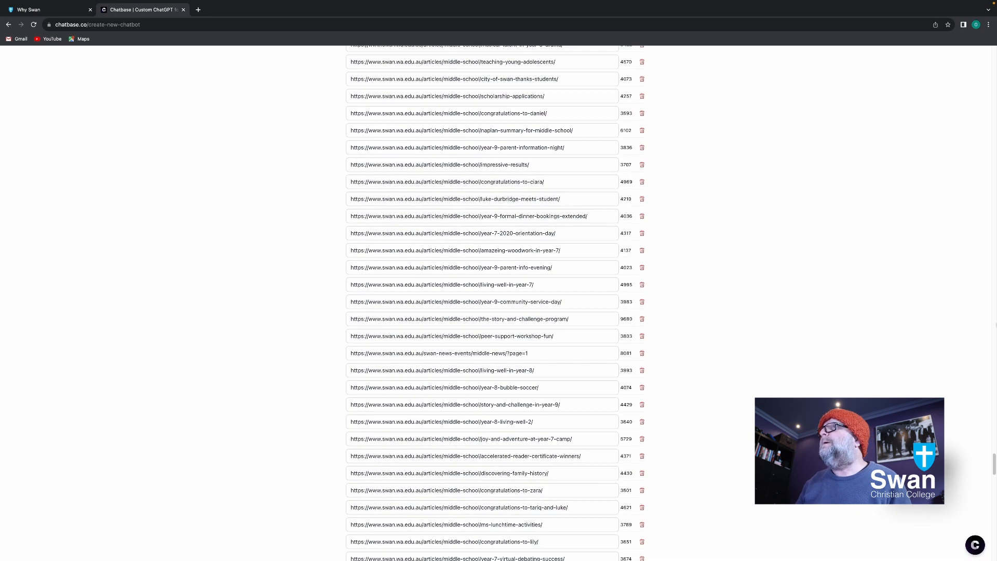
{"action": "left_click_drag", "start_coordinate": [991, 457], "coordinate": [994, 52]}
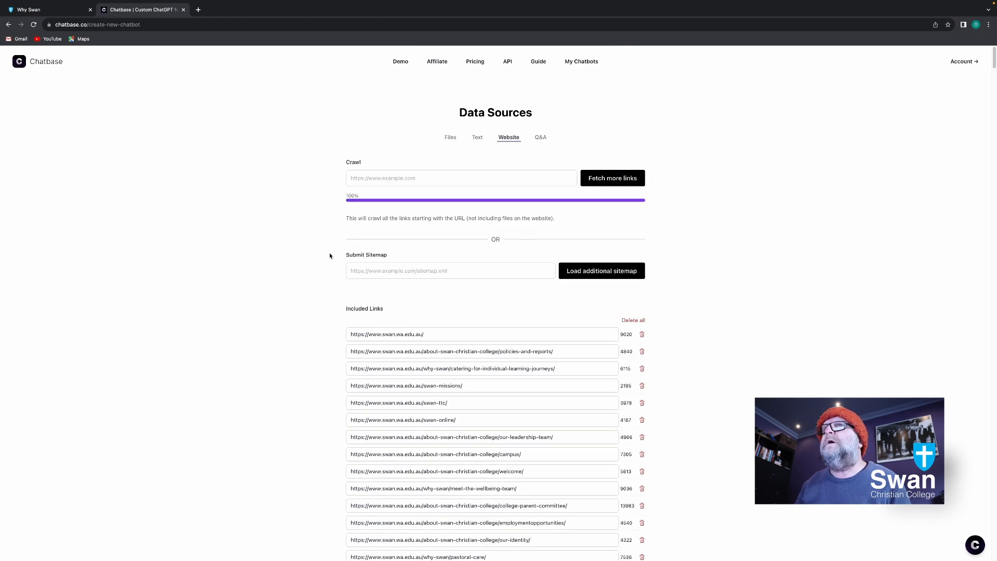
{"action": "left_click", "coordinate": [33, 24]}
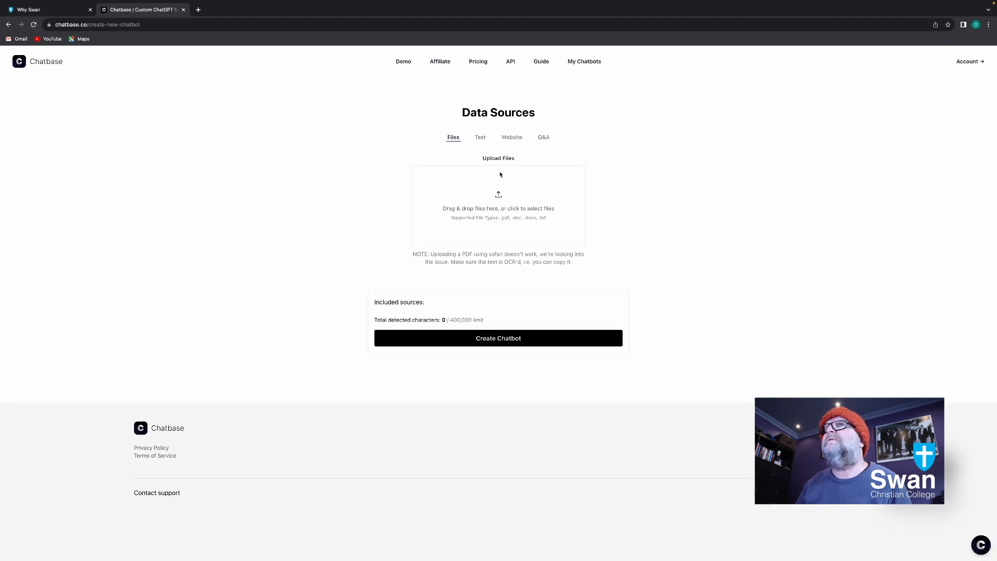
{"action": "left_click", "coordinate": [470, 180]}
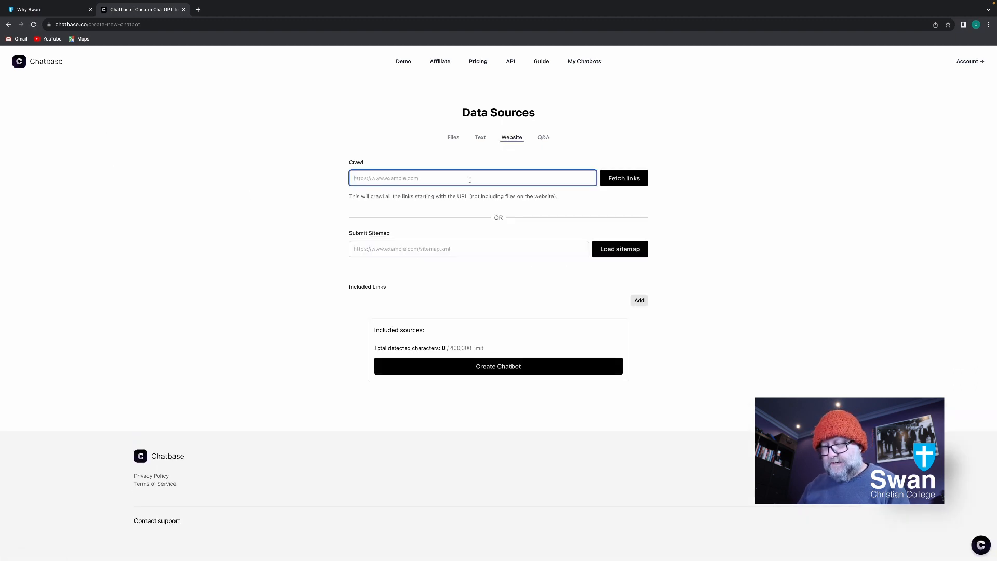
{"action": "key", "text": "ctrl+v"}
{"action": "left_click", "coordinate": [611, 179]}
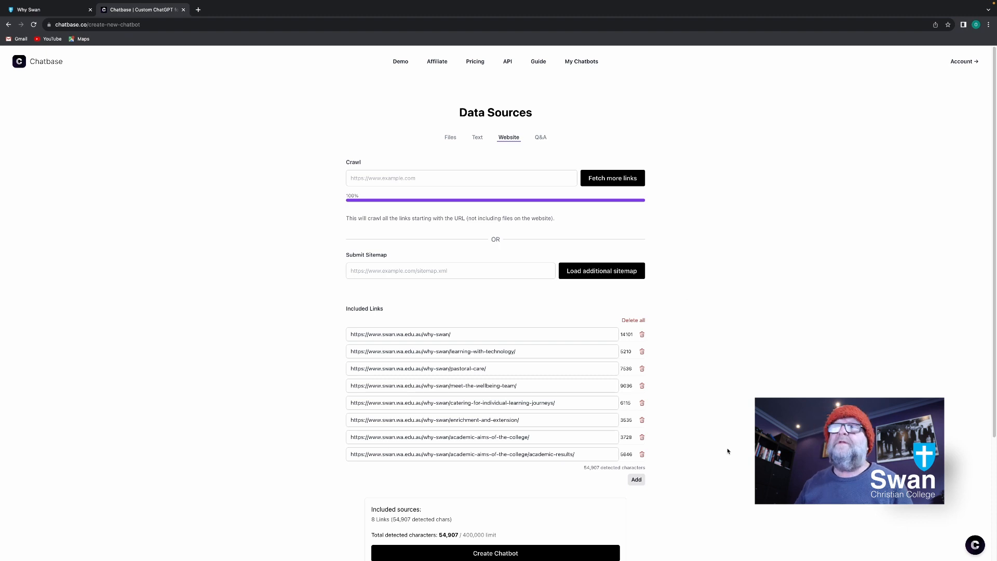
- Open the main Our Schools page on the Swan Christian College website and copy its address
{"action": "left_click", "coordinate": [31, 10]}
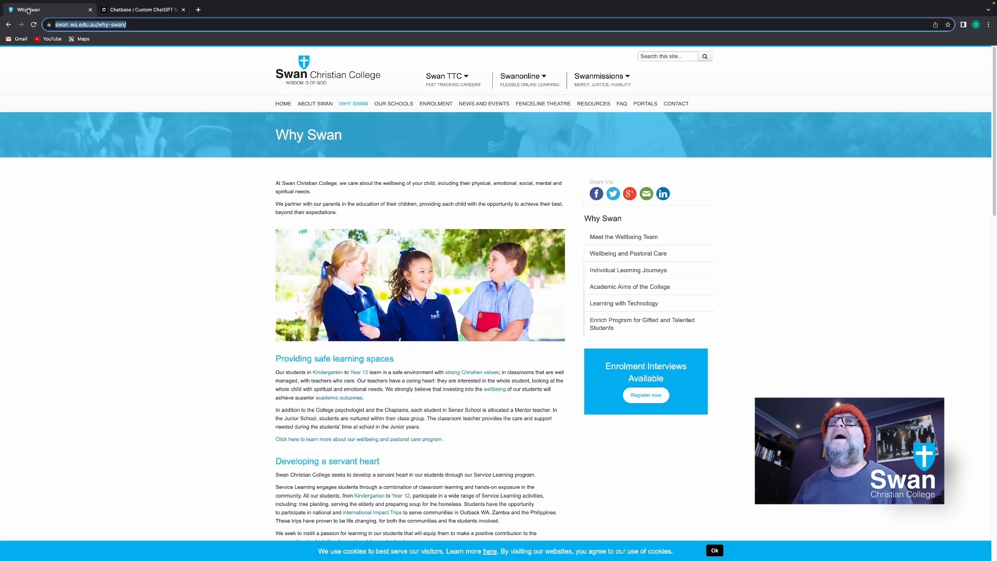
{"action": "left_click", "coordinate": [150, 24]}
{"action": "mouse_move", "coordinate": [391, 104]}
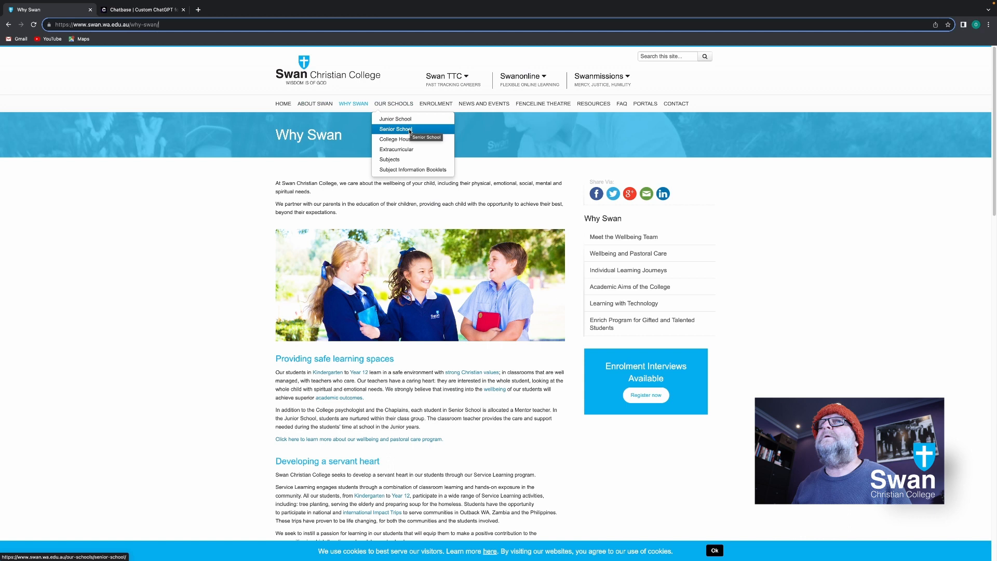
{"action": "left_click", "coordinate": [407, 129]}
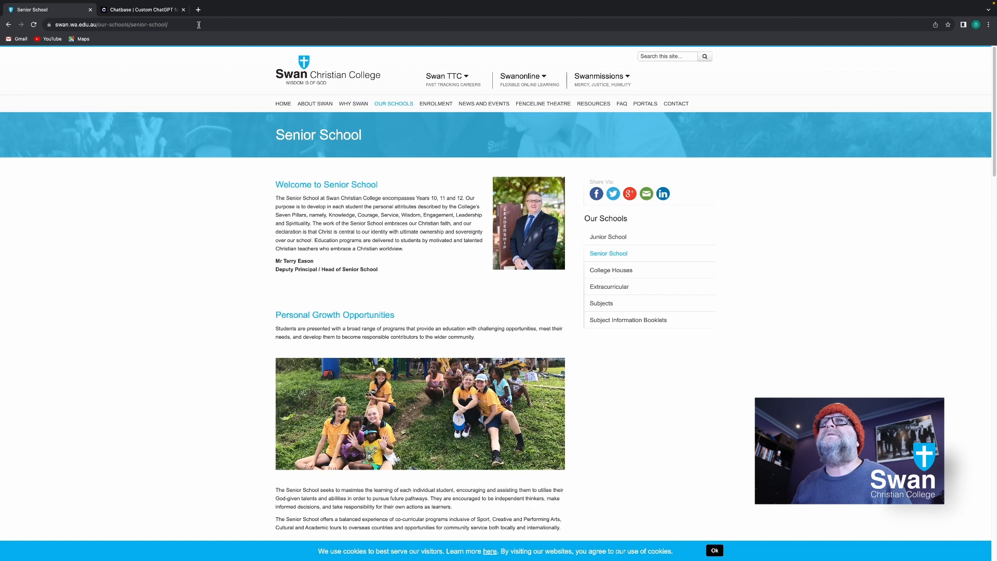
{"action": "left_click", "coordinate": [9, 25]}
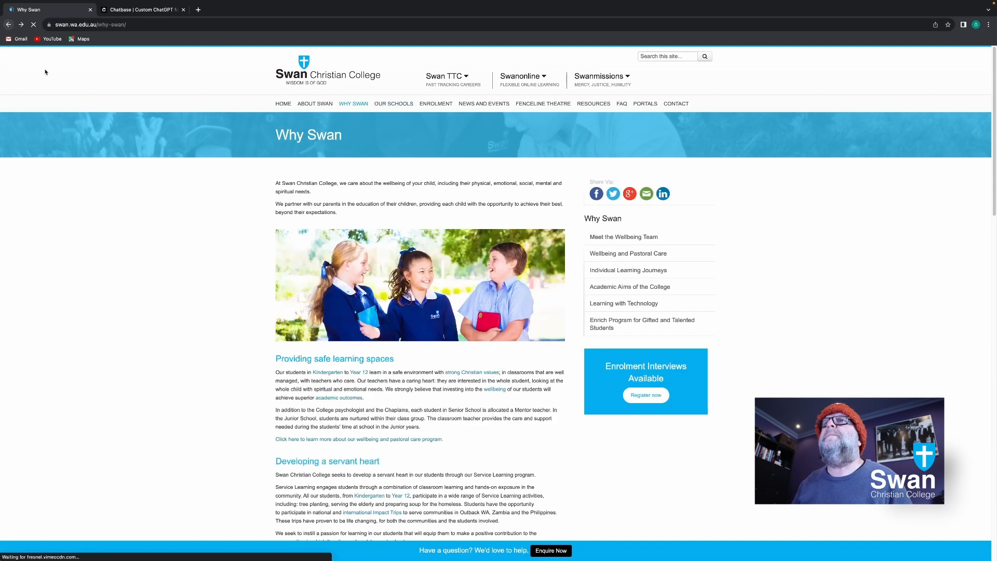
{"action": "left_click", "coordinate": [395, 107]}
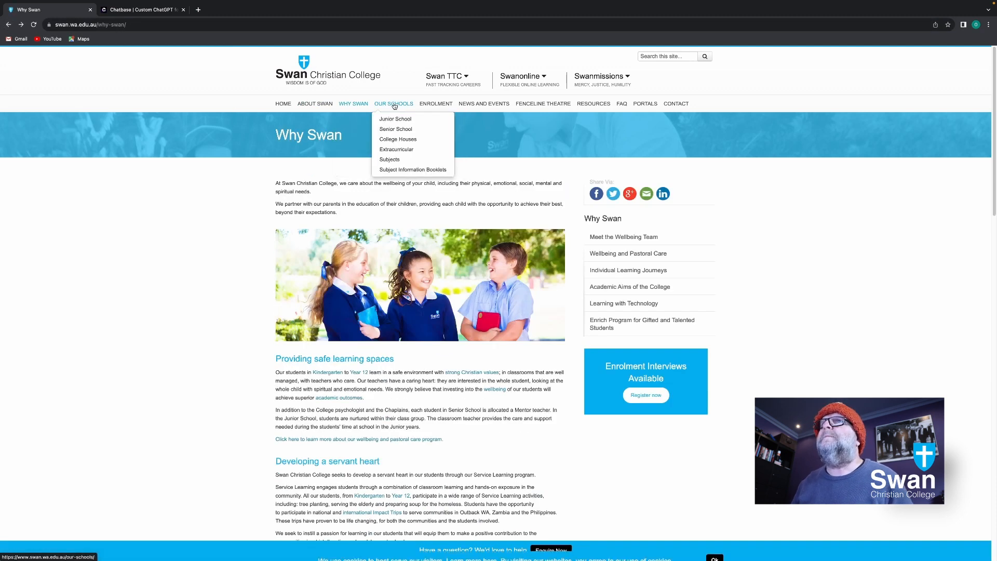
{"action": "left_click", "coordinate": [170, 25]}
{"action": "key", "text": "super+c"}
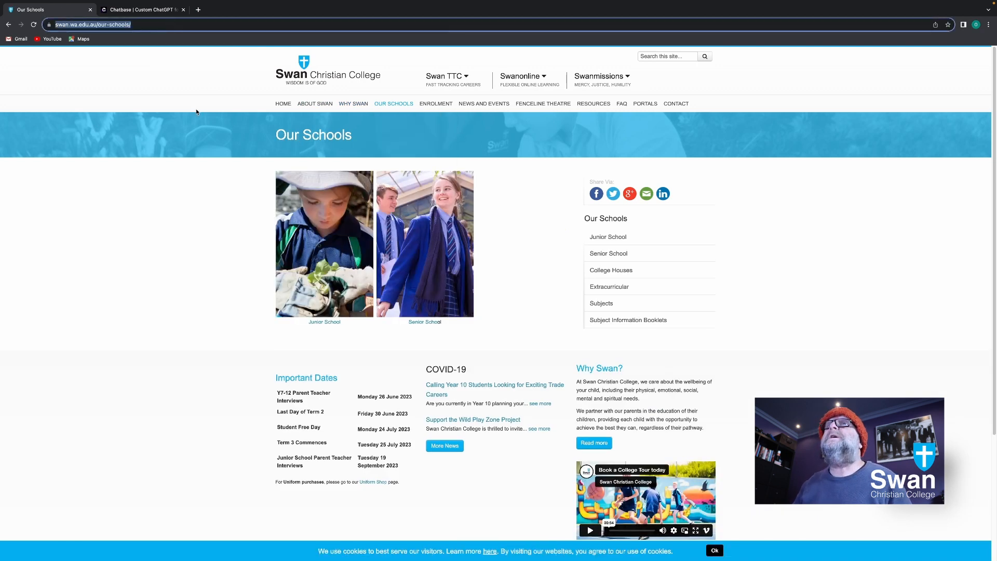
{"action": "left_click", "coordinate": [149, 11]}
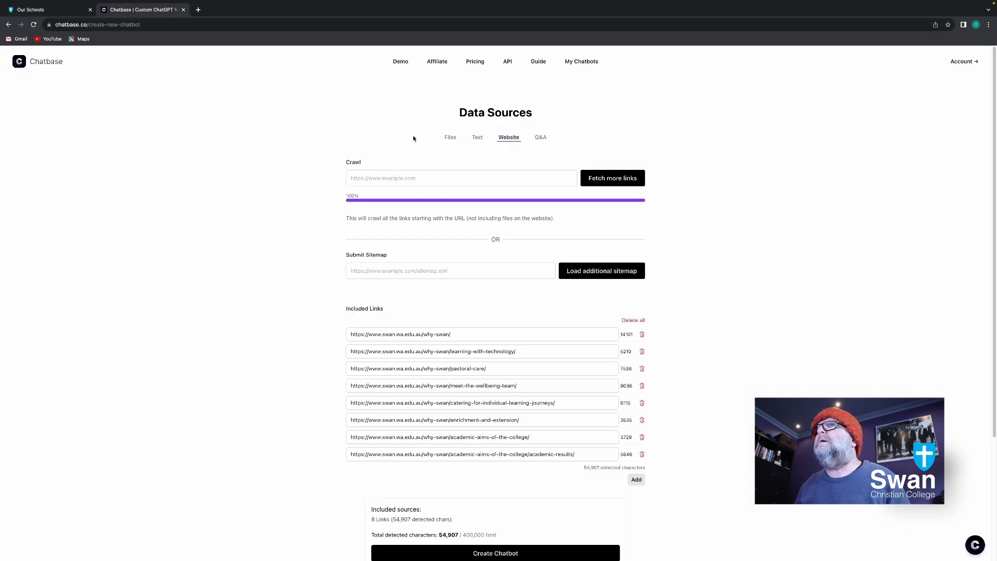
{"action": "left_click", "coordinate": [496, 176]}
{"action": "key", "text": "super+v"}
{"action": "left_click", "coordinate": [616, 180]}
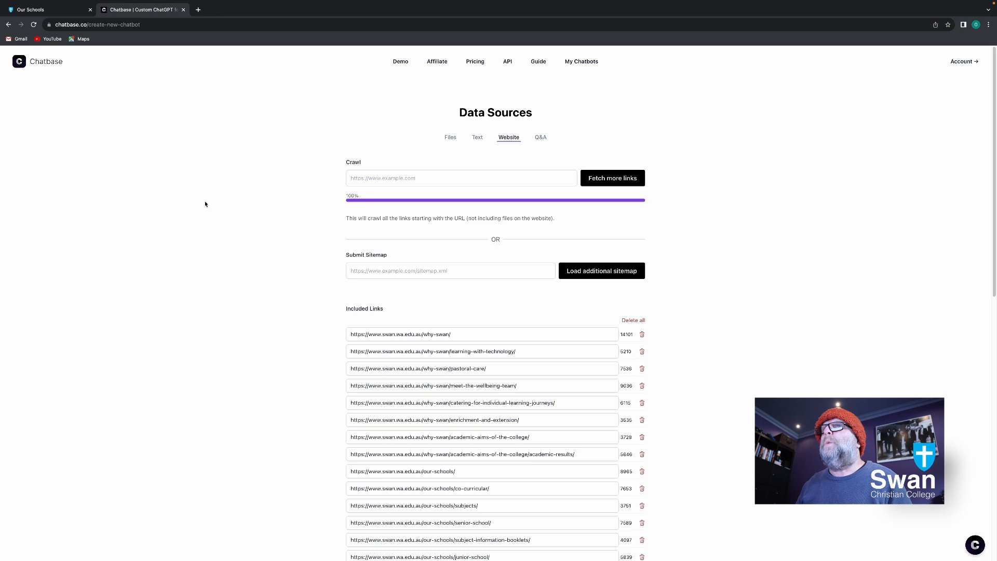
- Check the included Why Swan and Our Schools links against the character limit and create the chatbot
{"action": "scroll", "coordinate": [720, 402], "scroll_direction": "down", "scroll_amount": 8}
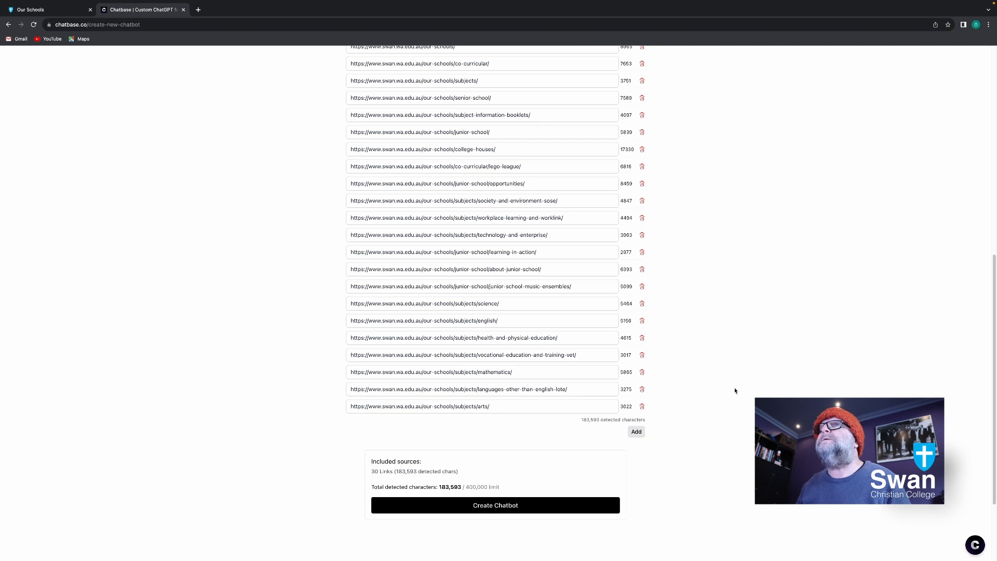
{"action": "scroll", "coordinate": [736, 369], "scroll_direction": "up", "scroll_amount": 1}
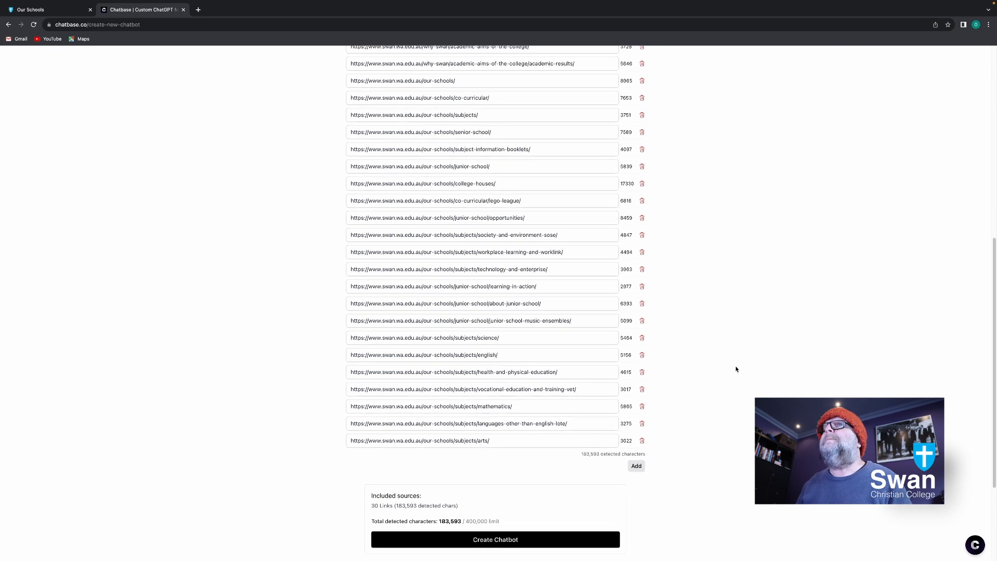
{"action": "scroll", "coordinate": [736, 369], "scroll_direction": "up", "scroll_amount": 6}
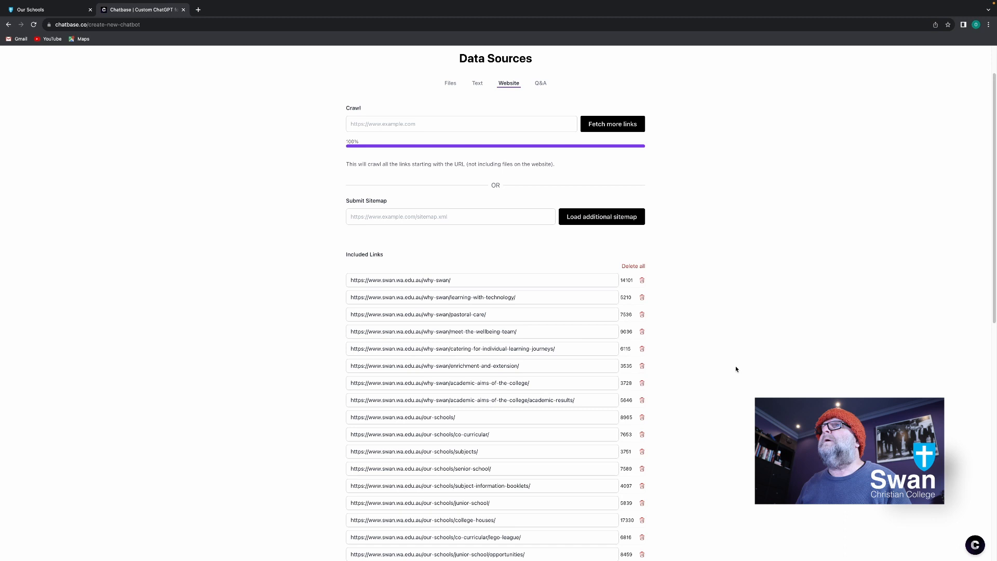
{"action": "scroll", "coordinate": [736, 369], "scroll_direction": "down", "scroll_amount": 9}
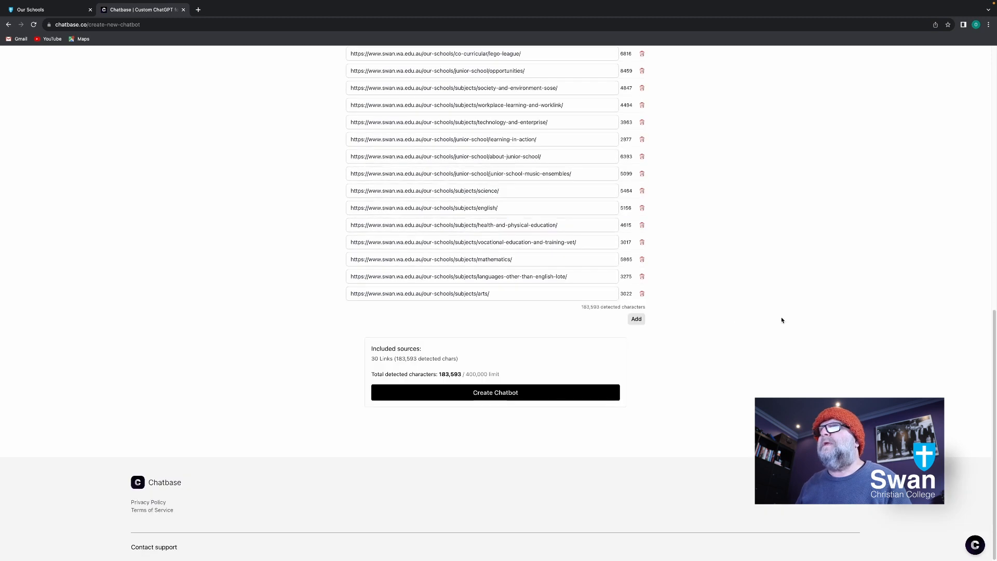
{"action": "left_click", "coordinate": [496, 393]}
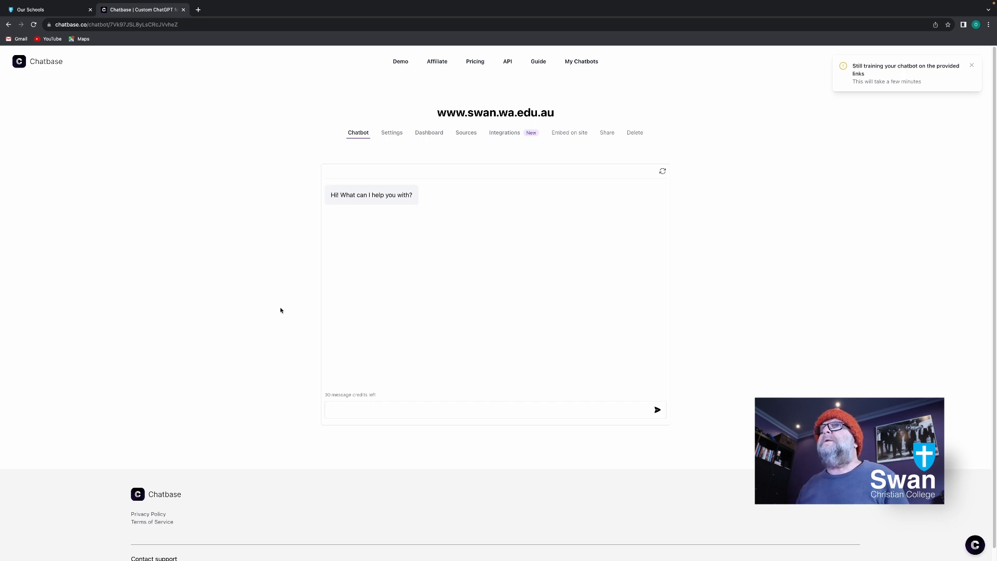
- Send the trained chatbot the message "tell me about swan online"
{"action": "left_click", "coordinate": [433, 408]}
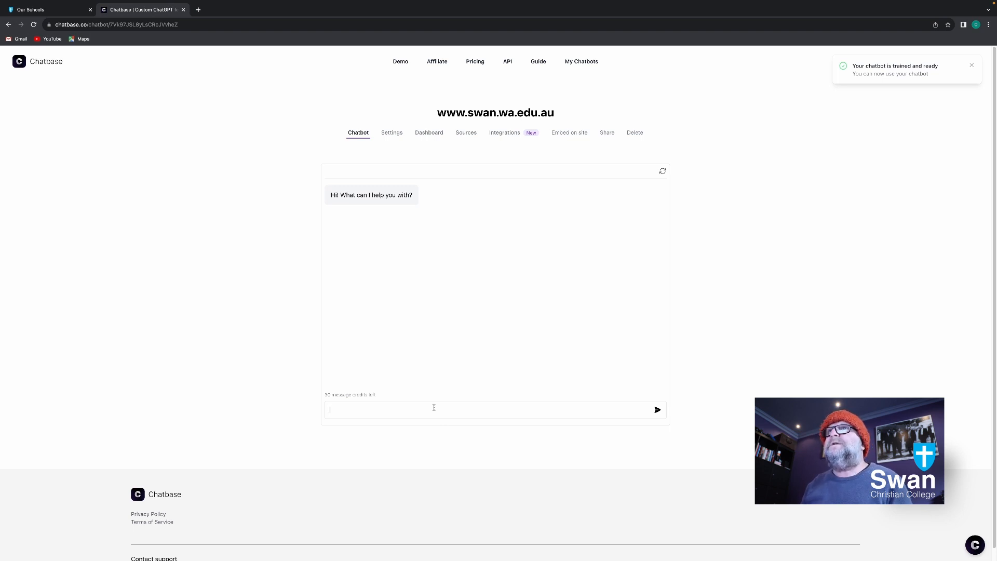
{"action": "type", "text": "ll me ab"}
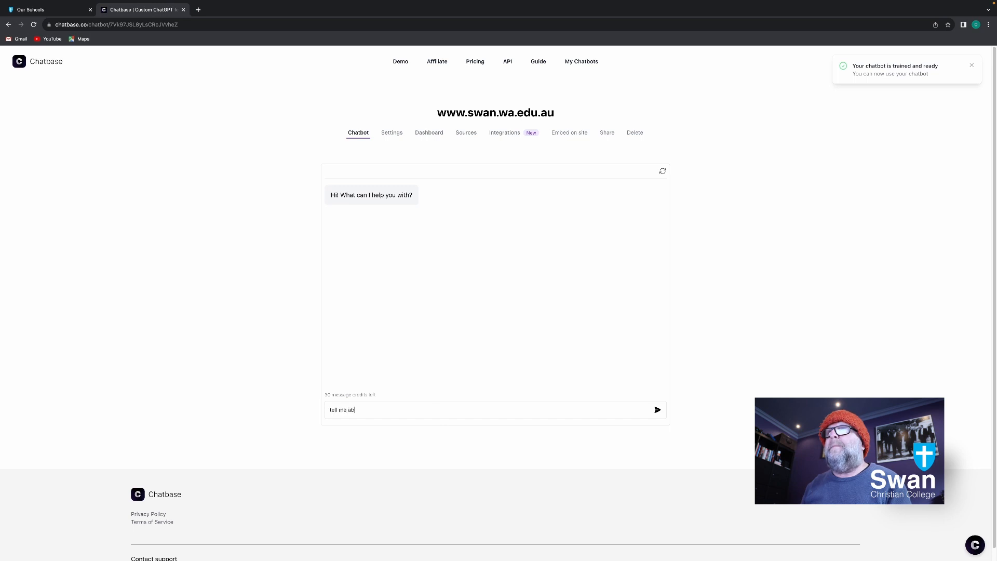
{"action": "type", "text": "out swan online"}
{"action": "key", "text": "Return"}
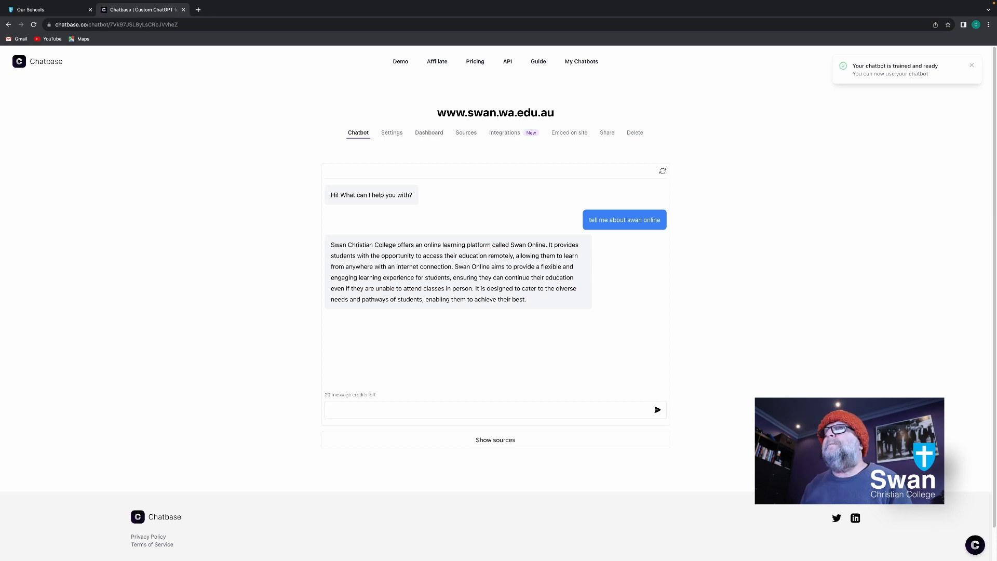
- Ask the chatbot "where do the students come from?"
{"action": "type", "text": "where"}
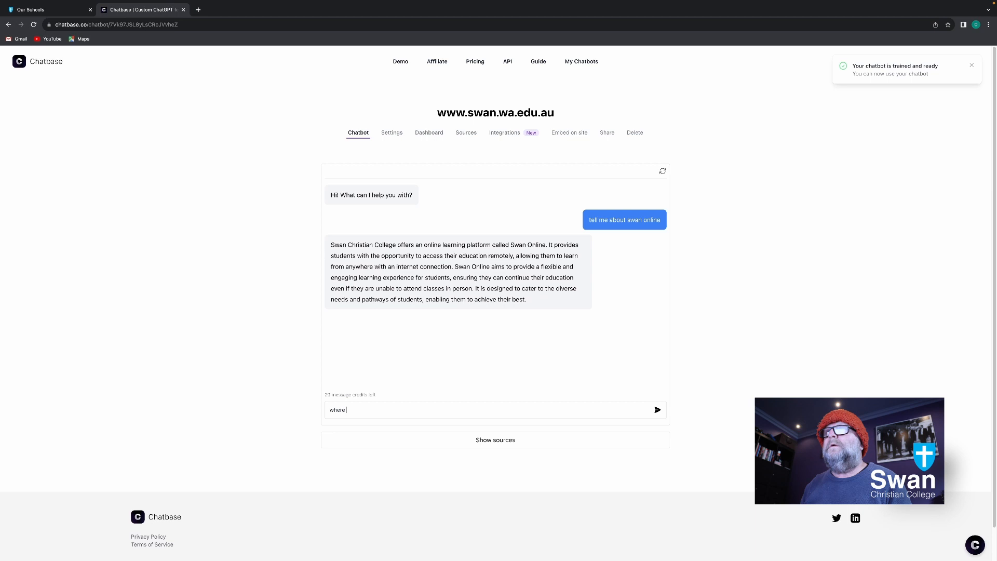
{"action": "type", "text": " do the stu"}
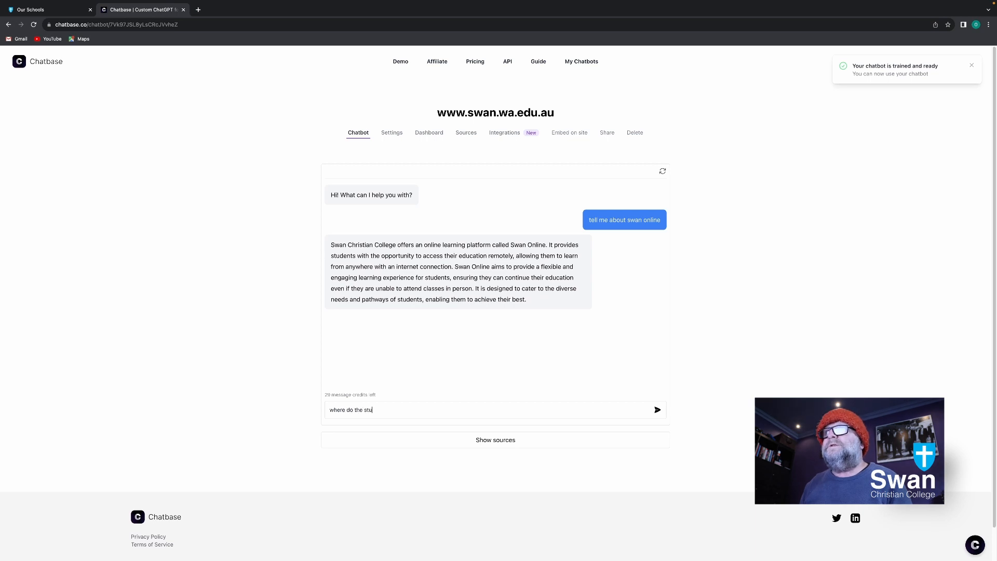
{"action": "type", "text": "dents com"}
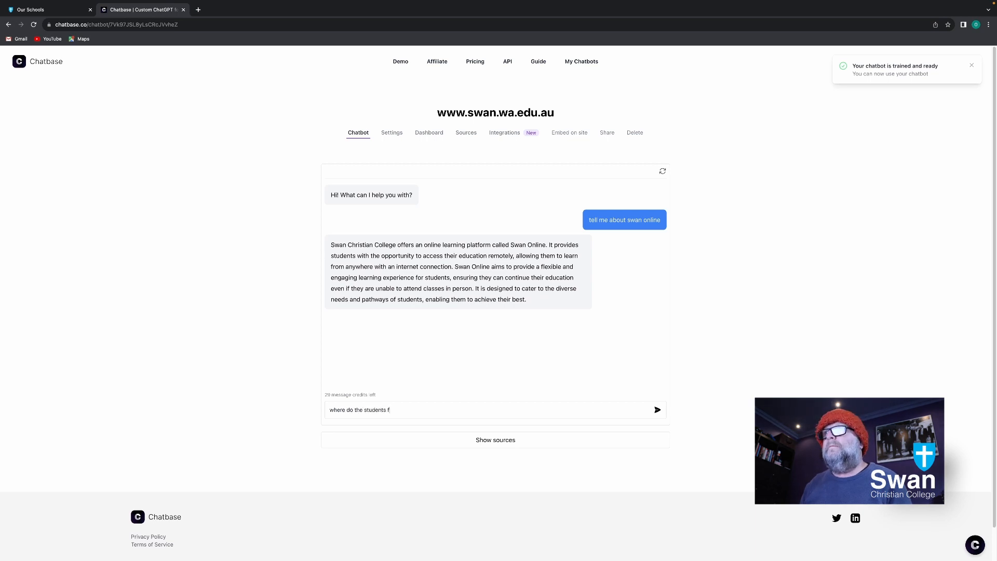
{"action": "type", "text": "e from?"}
{"action": "key", "text": "Return"}
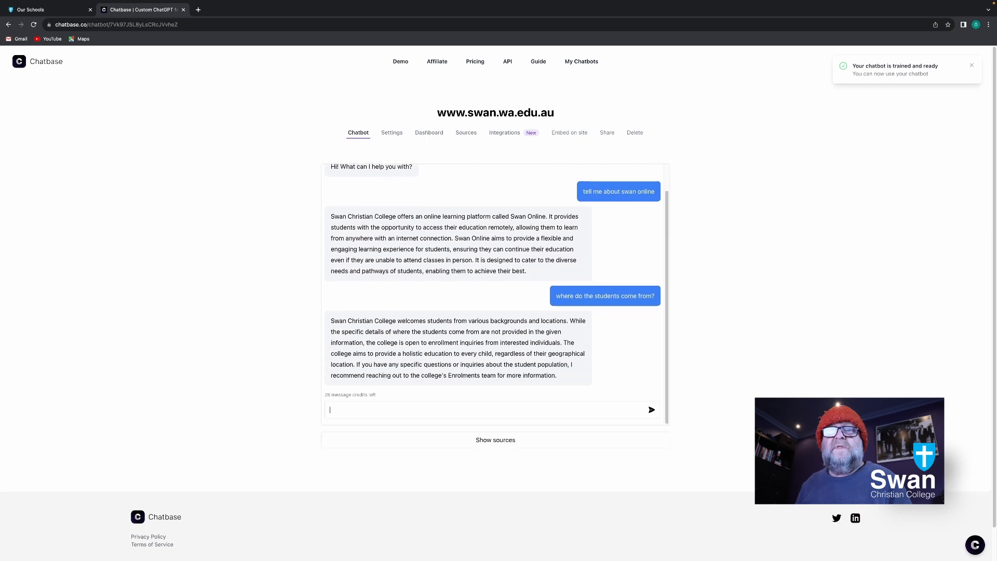
- Ask the chatbot "how can i get more information?"
{"action": "type", "text": "how ca"}
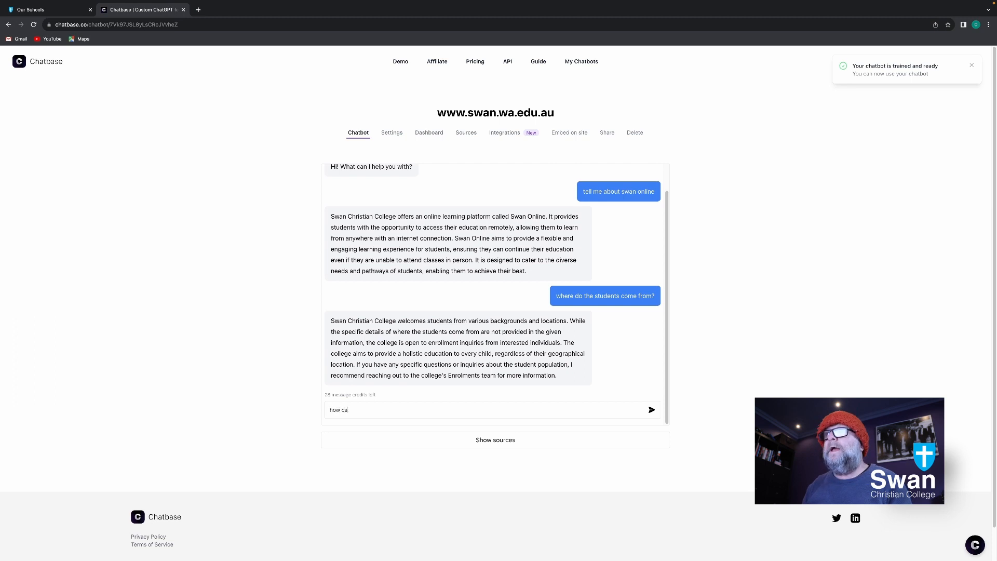
{"action": "type", "text": "n i get more info"}
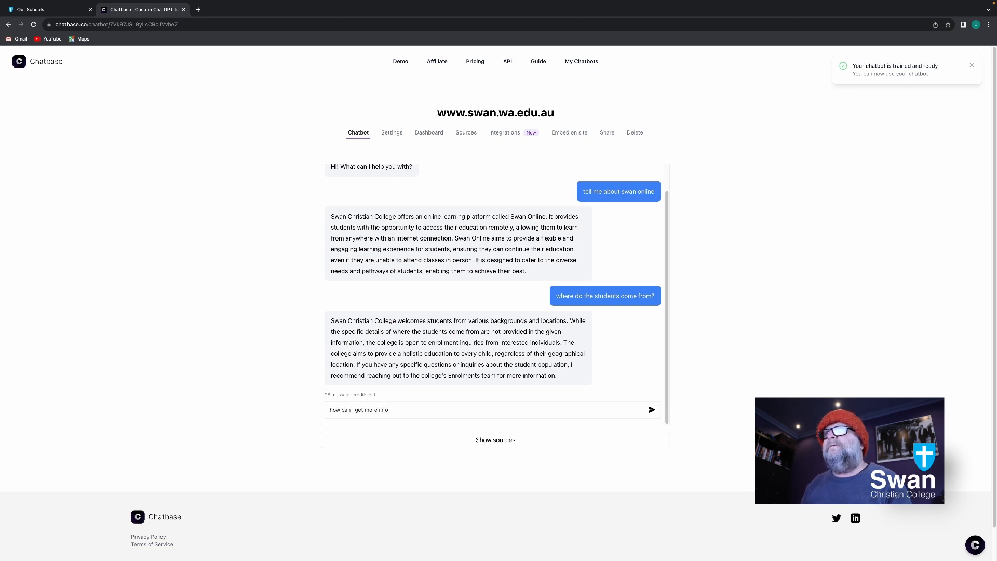
{"action": "type", "text": "rmation?"}
{"action": "key", "text": "Return"}
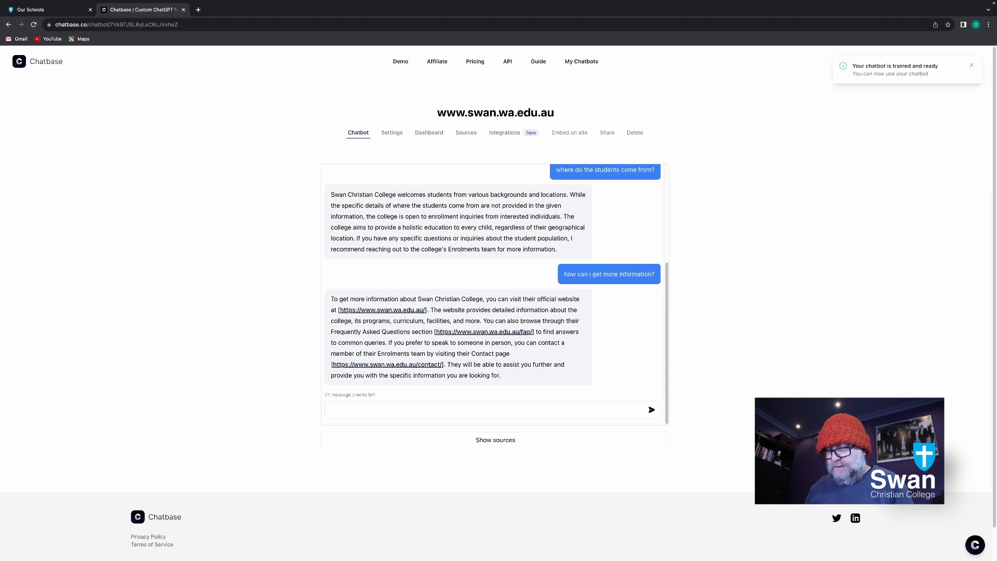
- Ask the chatbot "what if i want to send my kids to the physical college? they are in years 9 and 12"
{"action": "type", "text": "what if i want to send my"}
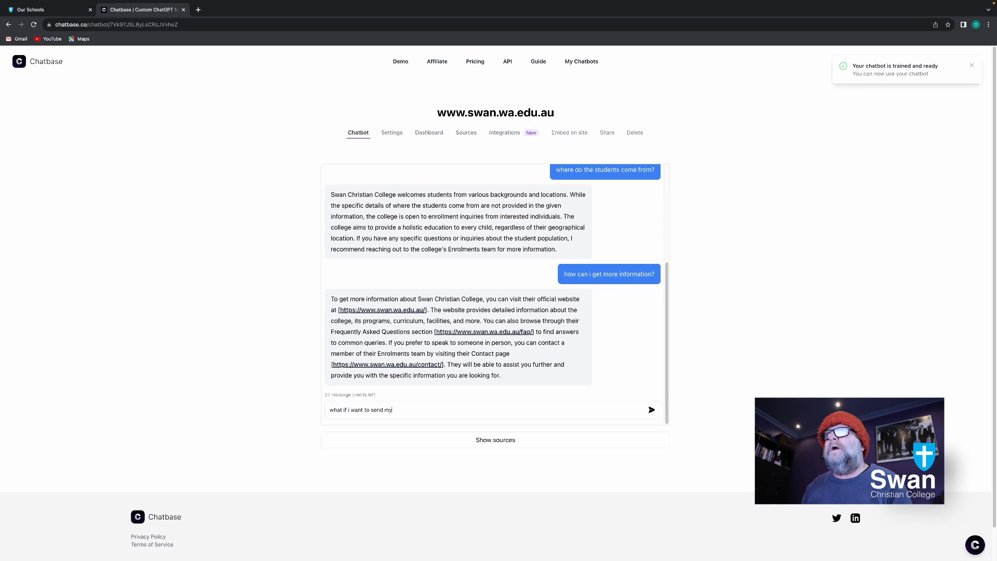
{"action": "type", "text": " kids to t"}
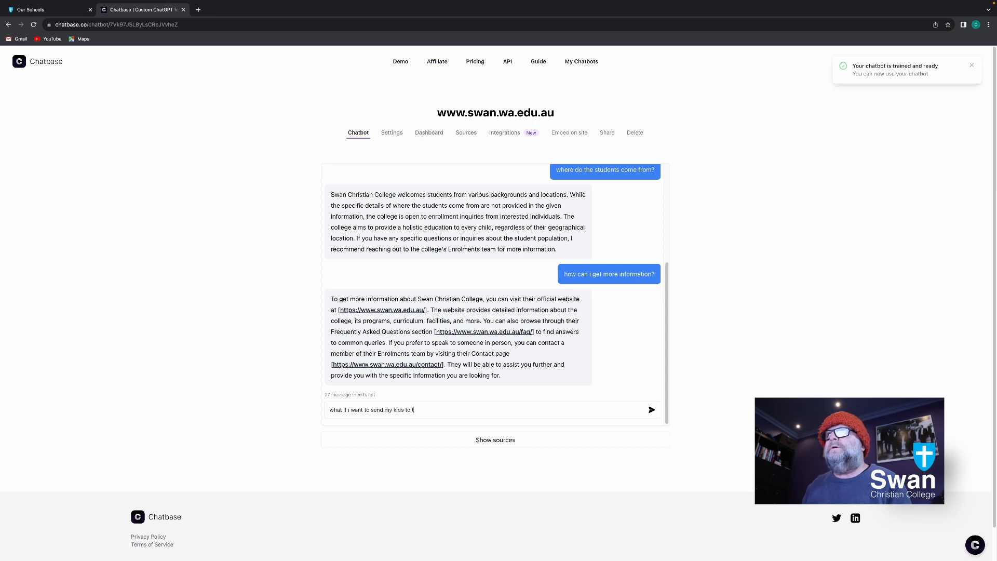
{"action": "type", "text": "he senior"}
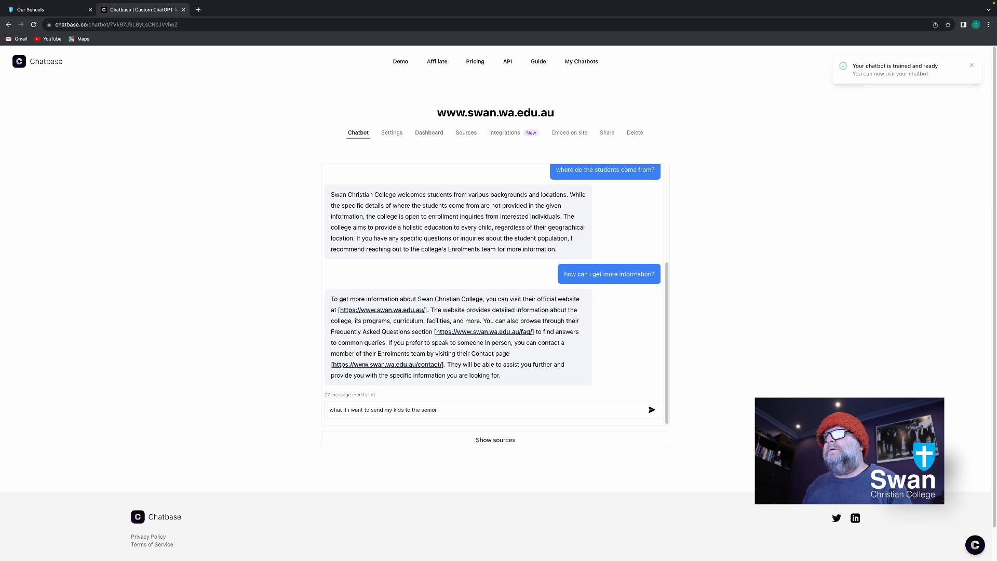
{"action": "key", "text": "BackSpace"}
{"action": "key", "text": "BackSpace"}
{"action": "key", "text": "BackSpace"}
{"action": "key", "text": "BackSpace"}
{"action": "key", "text": "BackSpace"}
{"action": "key", "text": "BackSpace"}
{"action": "type", "text": "ph"}
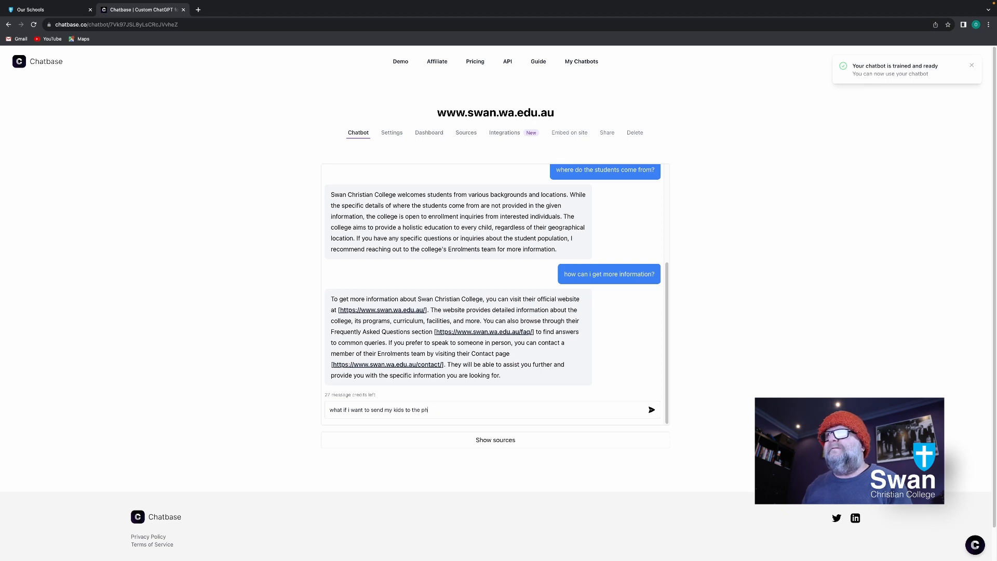
{"action": "type", "text": "yusical c"}
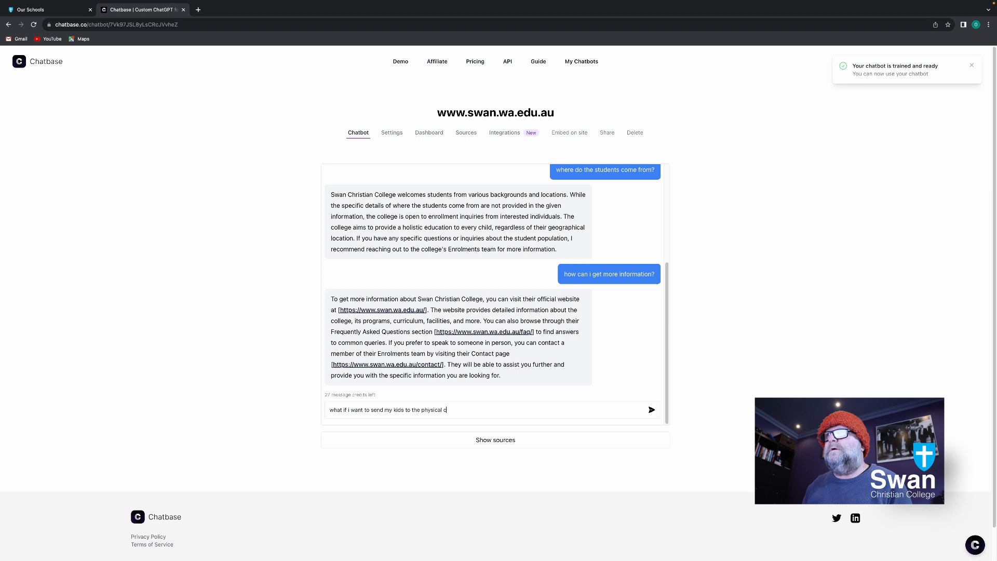
{"action": "type", "text": "ollege?  they are in"}
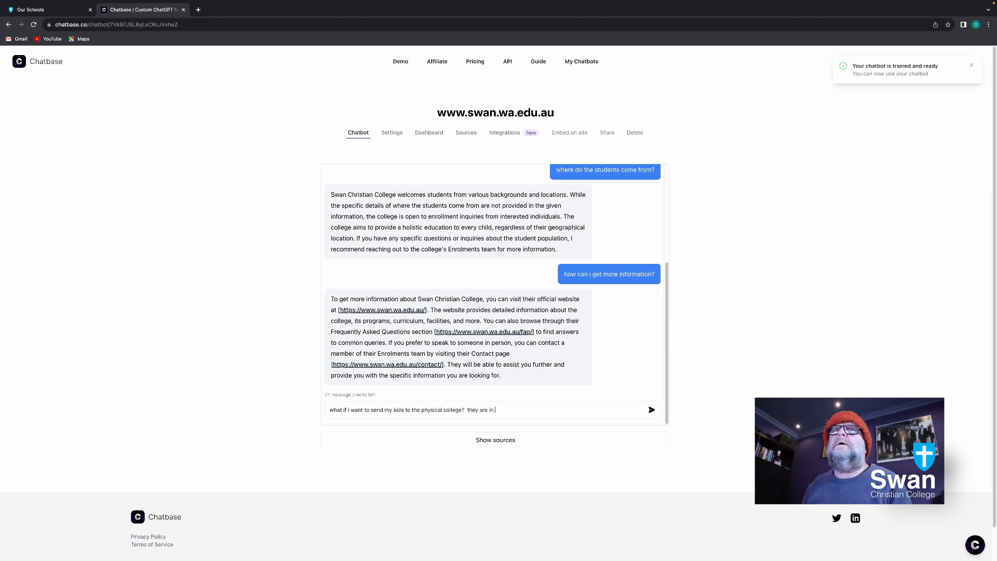
{"action": "type", "text": "years 9 and 12"}
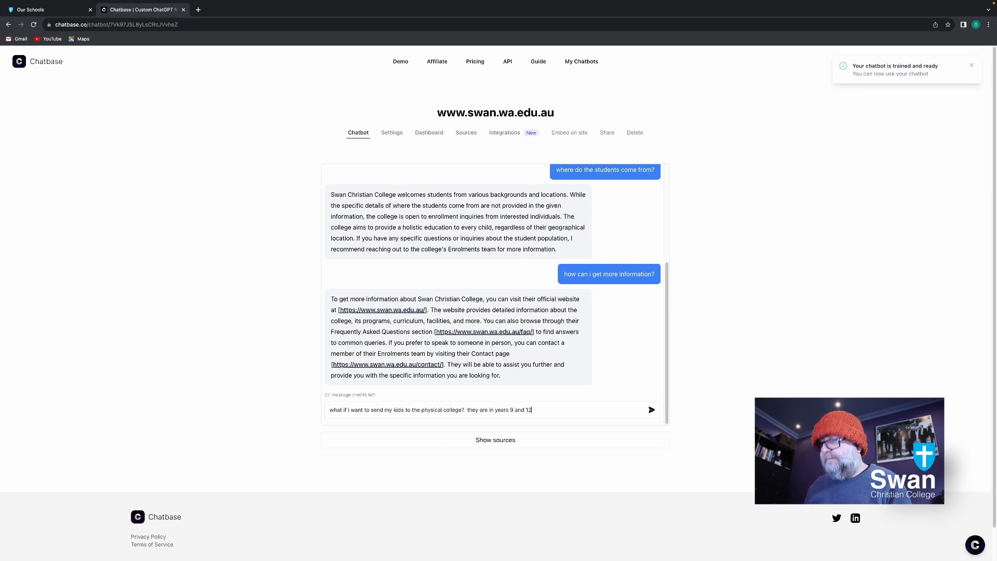
{"action": "key", "text": "Return"}
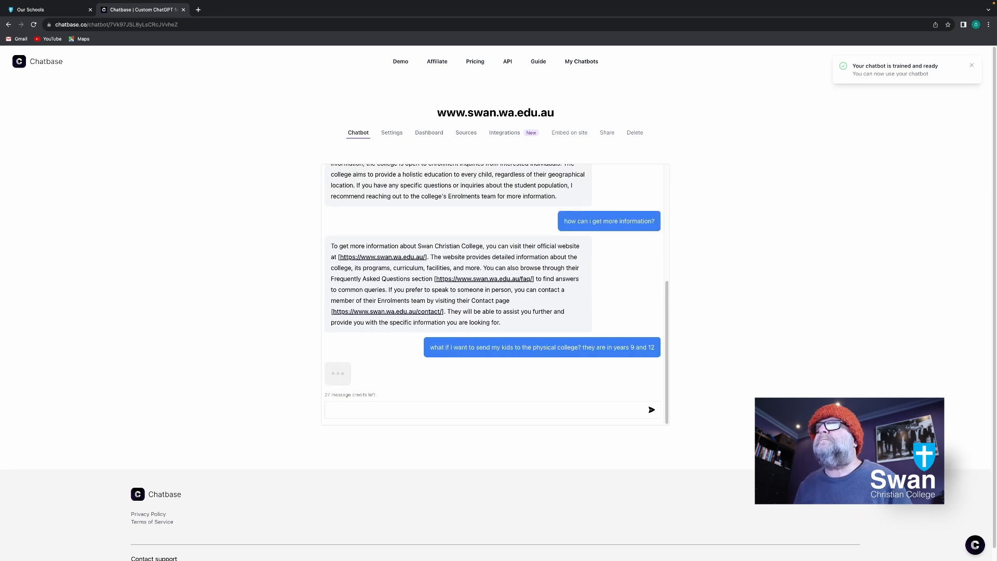